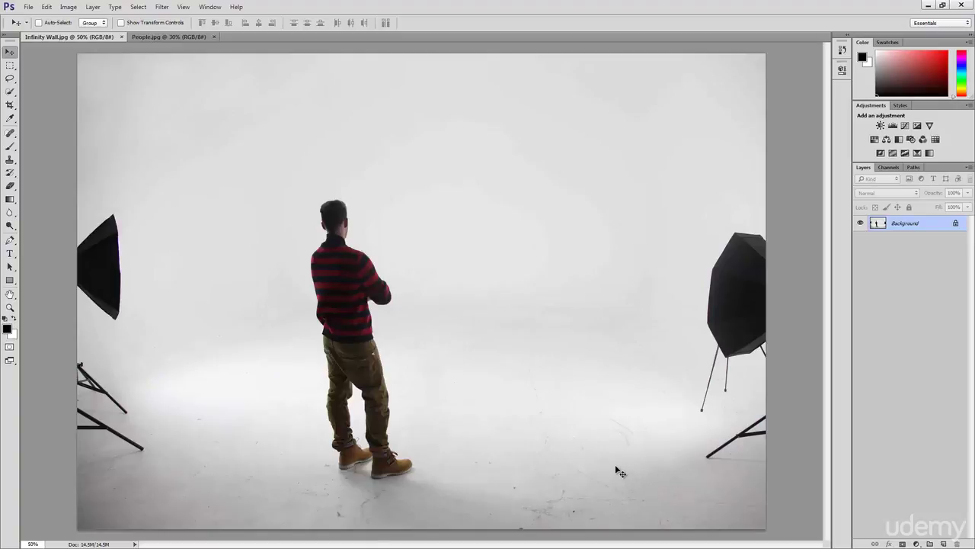
Examine the floor marks and shadows around the man's boots and across the studio floor at close range
{"action": "key", "text": "z"}
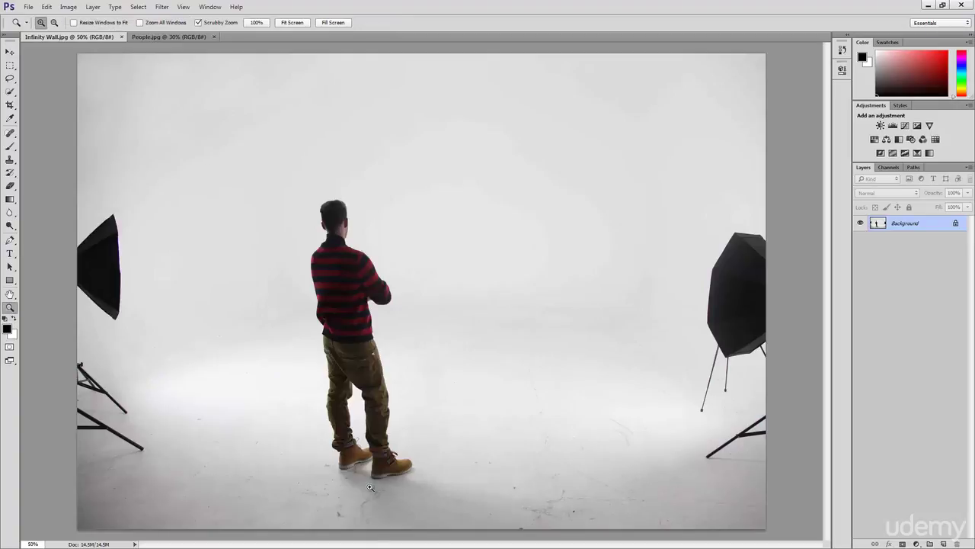
{"action": "left_click", "coordinate": [370, 488]}
{"action": "left_click", "coordinate": [371, 488]}
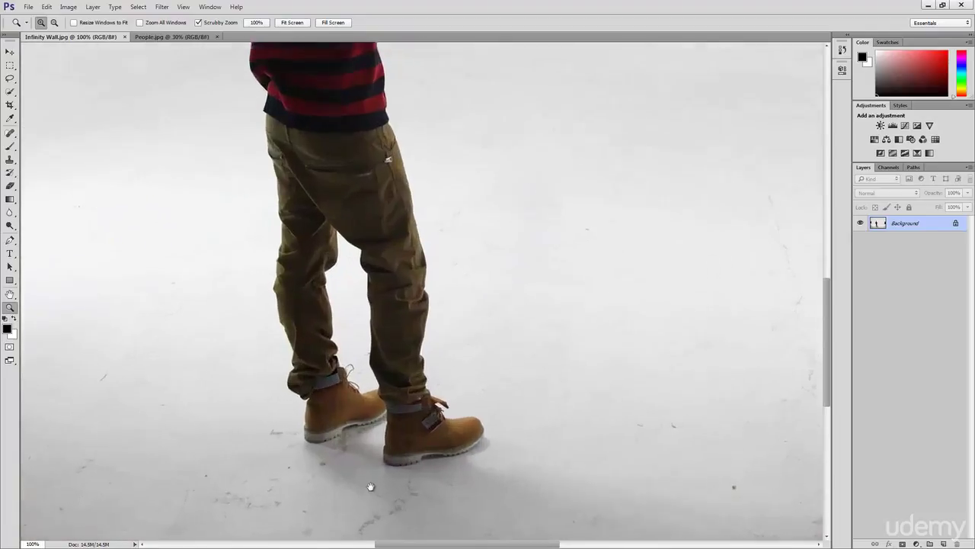
{"action": "left_click", "coordinate": [370, 488]}
{"action": "left_click_drag", "start_coordinate": [394, 442], "coordinate": [396, 359]}
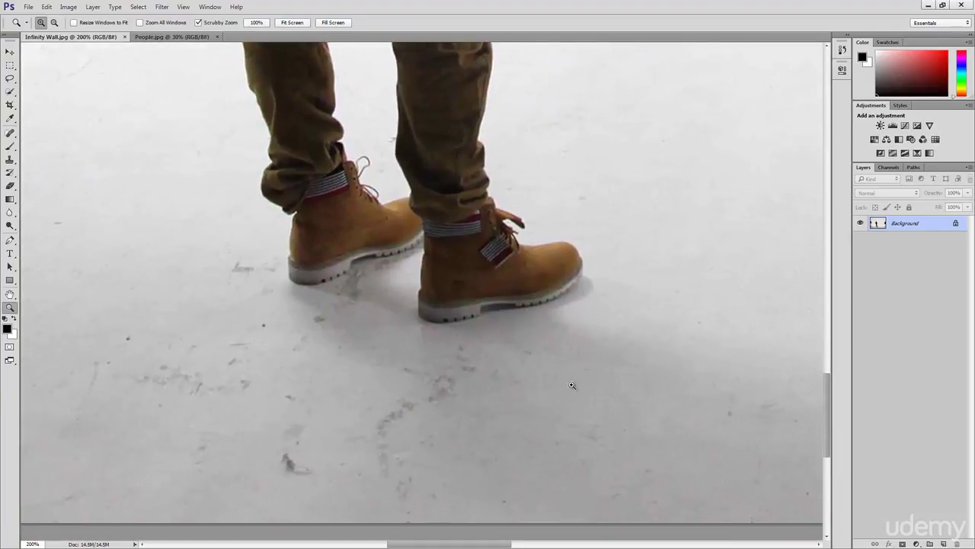
{"action": "left_click_drag", "start_coordinate": [657, 396], "coordinate": [423, 433]}
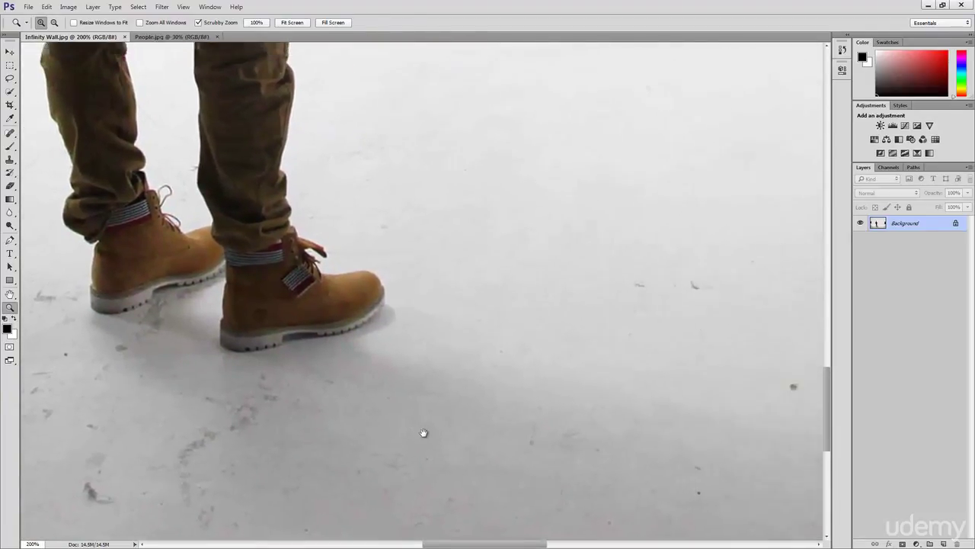
{"action": "left_click_drag", "start_coordinate": [681, 381], "coordinate": [403, 348]}
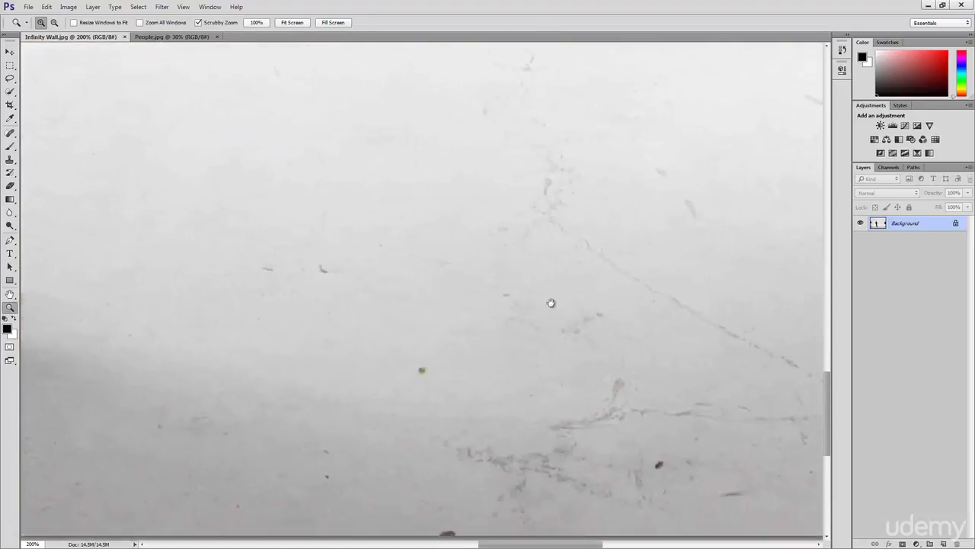
{"action": "left_click_drag", "start_coordinate": [551, 303], "coordinate": [464, 381]}
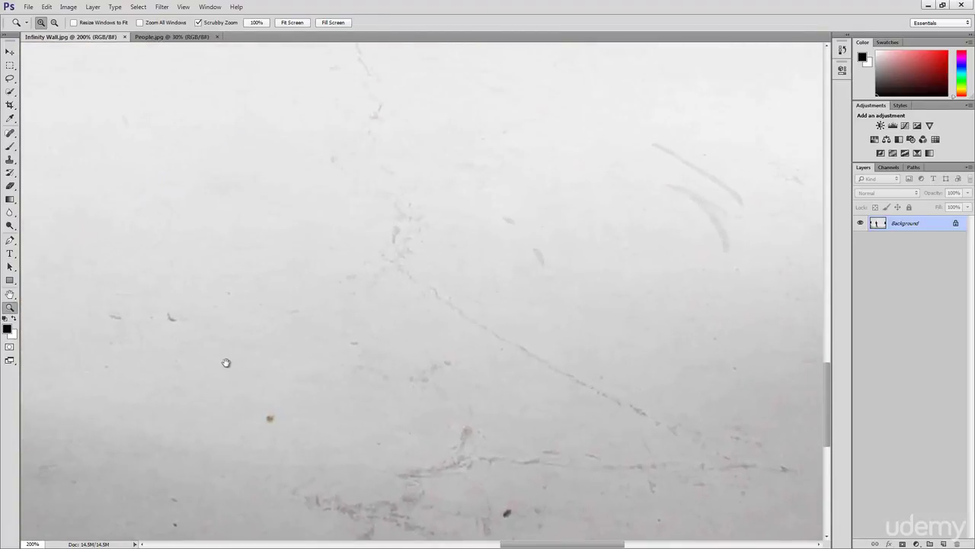
{"action": "left_click_drag", "start_coordinate": [226, 363], "coordinate": [548, 322]}
{"action": "left_click_drag", "start_coordinate": [301, 372], "coordinate": [521, 371]}
{"action": "key", "text": "alt"}
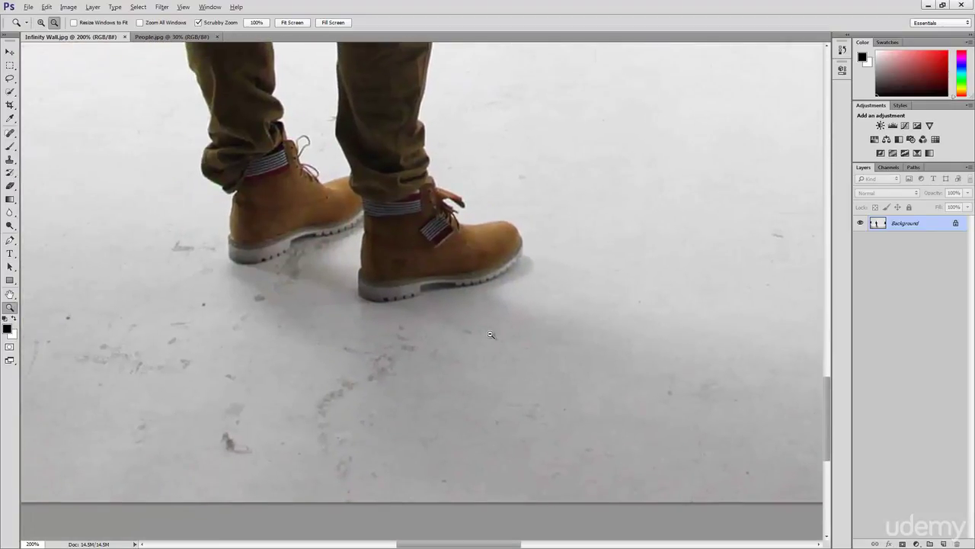
{"action": "left_click", "coordinate": [491, 334], "text": "alt"}
{"action": "left_click", "coordinate": [489, 334], "text": "alt"}
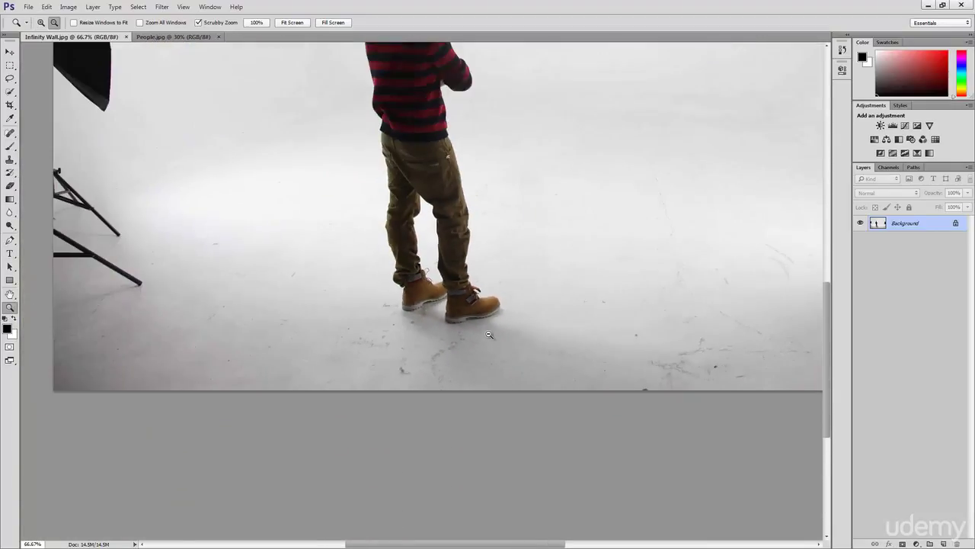
{"action": "left_click", "coordinate": [489, 335], "text": "alt"}
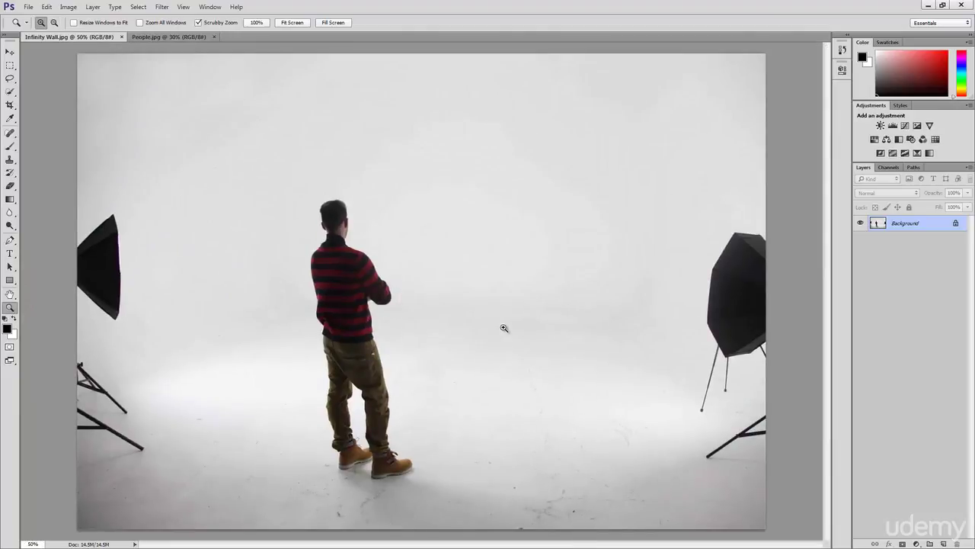
{"action": "key", "text": "v"}
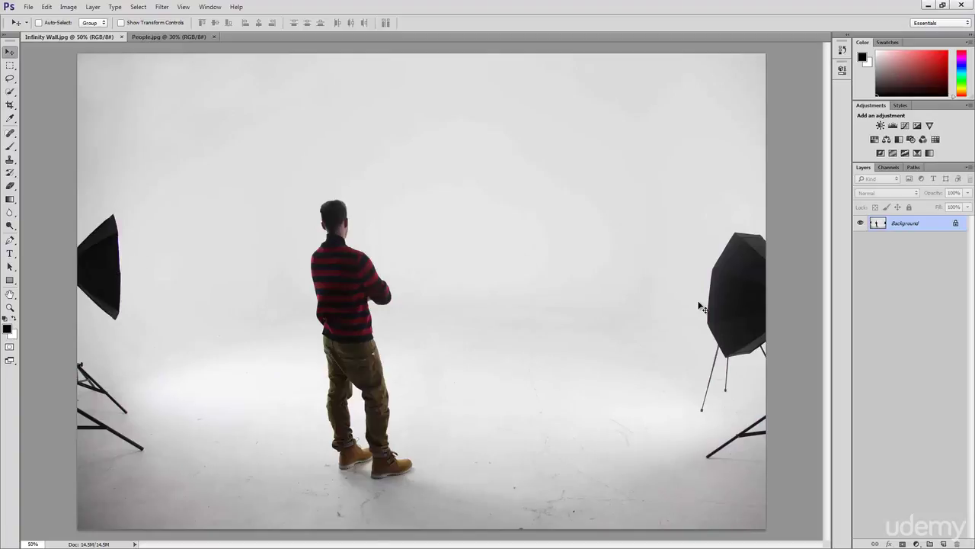
Crop the photo evenly on both sides to cut out the studio lights and their stands, keeping the full height
{"action": "left_click", "coordinate": [9, 105]}
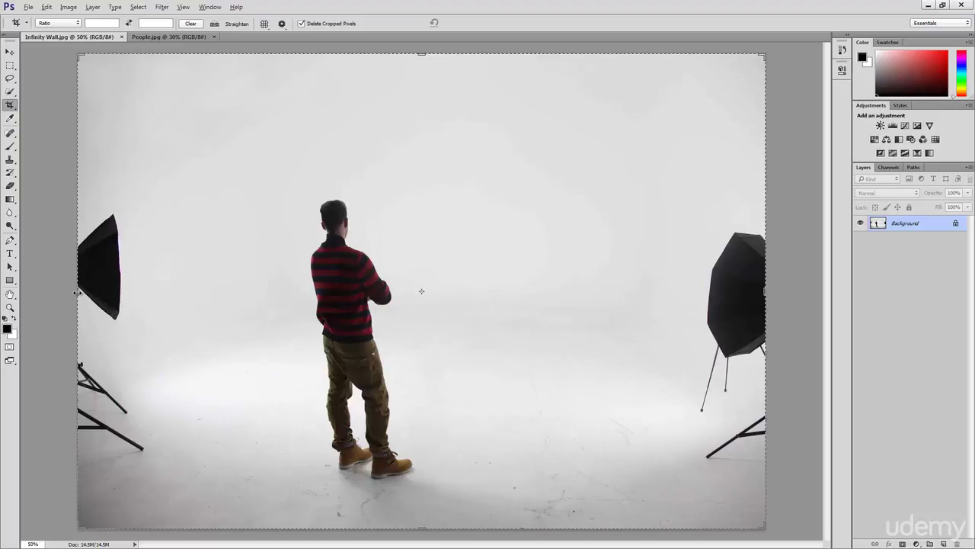
{"action": "left_click_drag", "start_coordinate": [77, 292], "coordinate": [149, 295]}
{"action": "left_click_drag", "start_coordinate": [146, 295], "coordinate": [145, 297]}
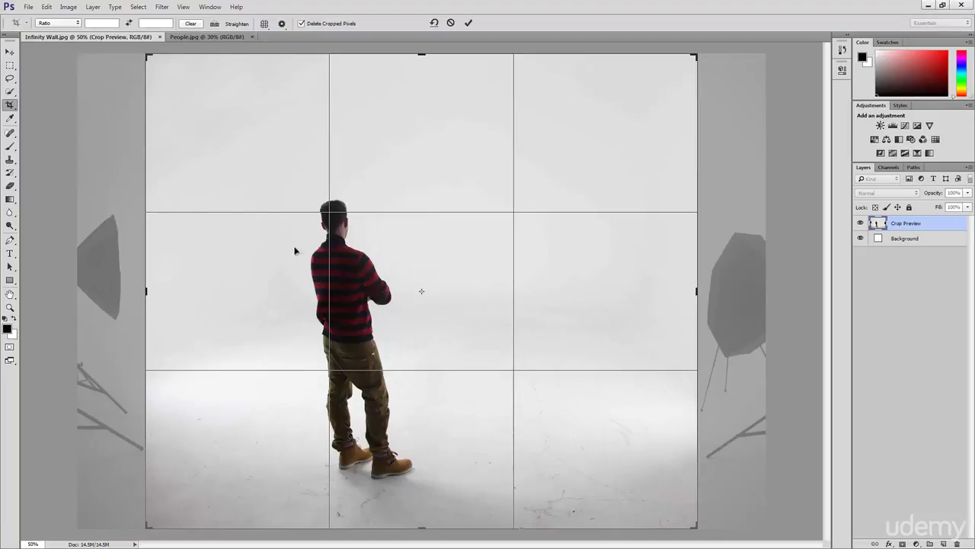
{"action": "left_click", "coordinate": [469, 23]}
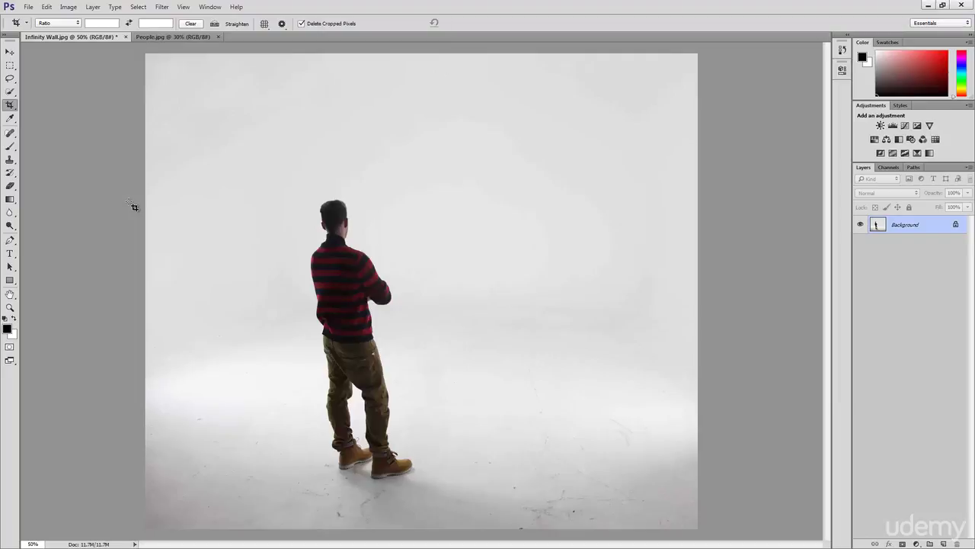
{"action": "key", "text": "v"}
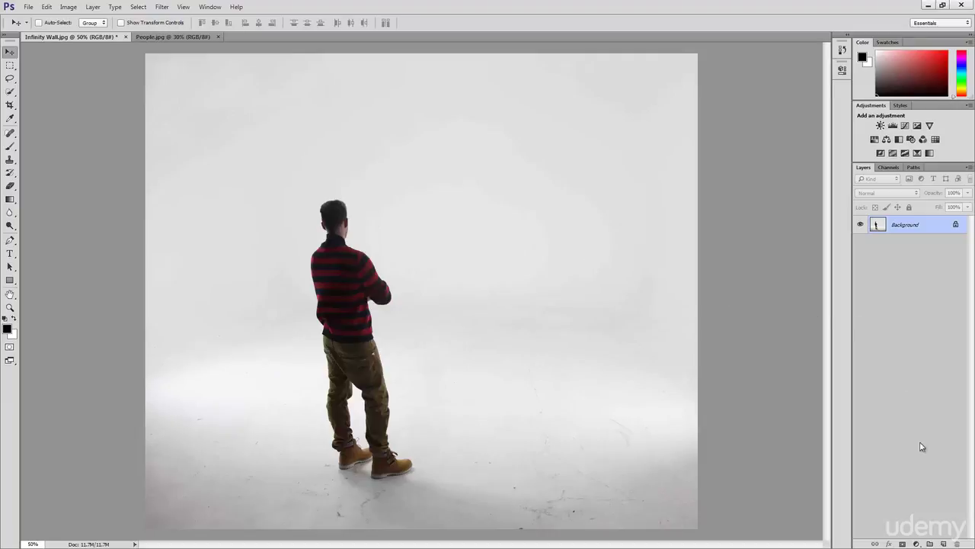
Try brightening the whole image with an Exposure adjustment layer at +3.09, and delete that layer
{"action": "left_click", "coordinate": [917, 544]}
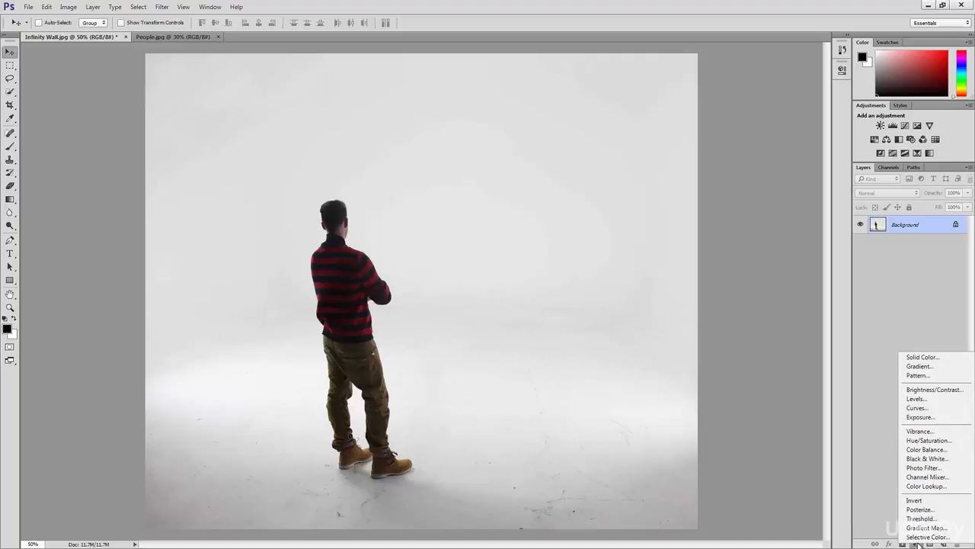
{"action": "left_click", "coordinate": [943, 419]}
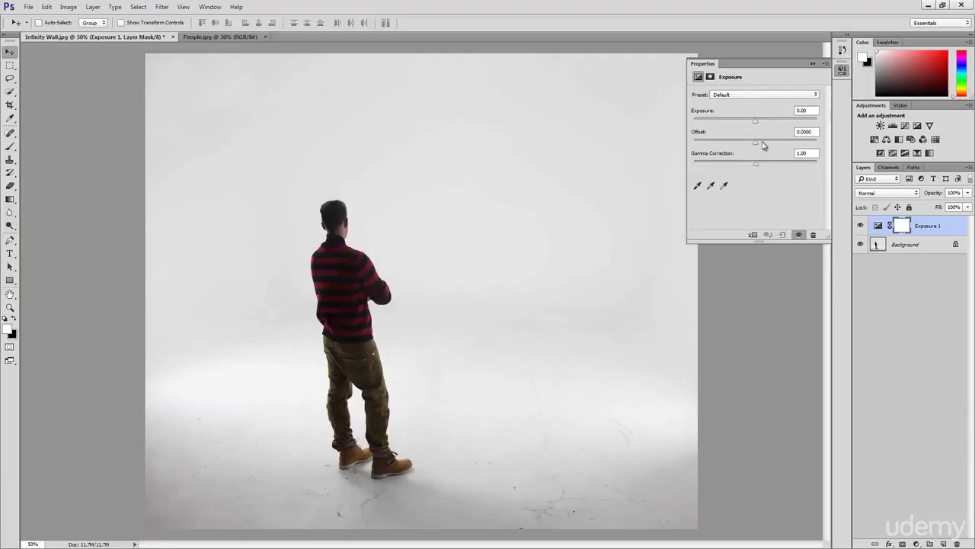
{"action": "left_click_drag", "start_coordinate": [758, 124], "coordinate": [785, 124]}
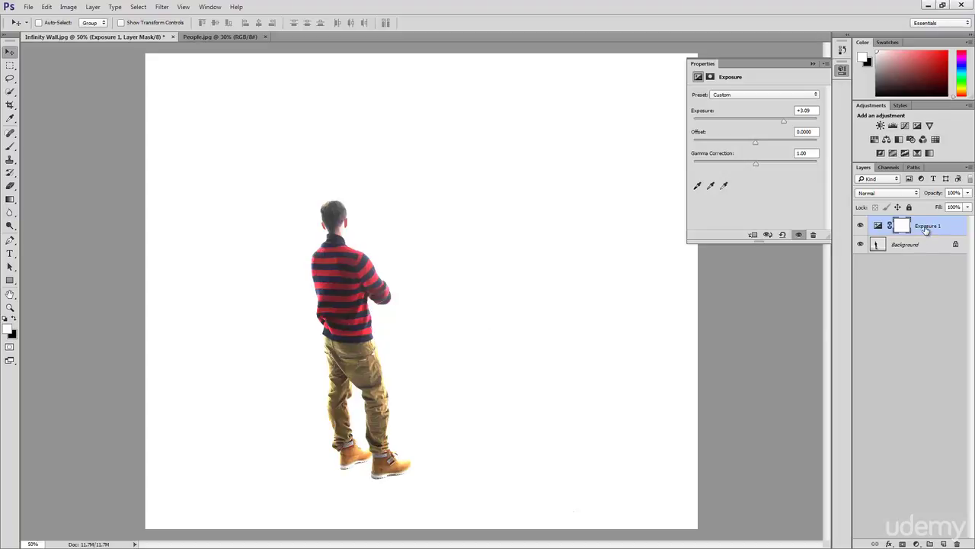
{"action": "left_click_drag", "start_coordinate": [925, 229], "coordinate": [957, 543]}
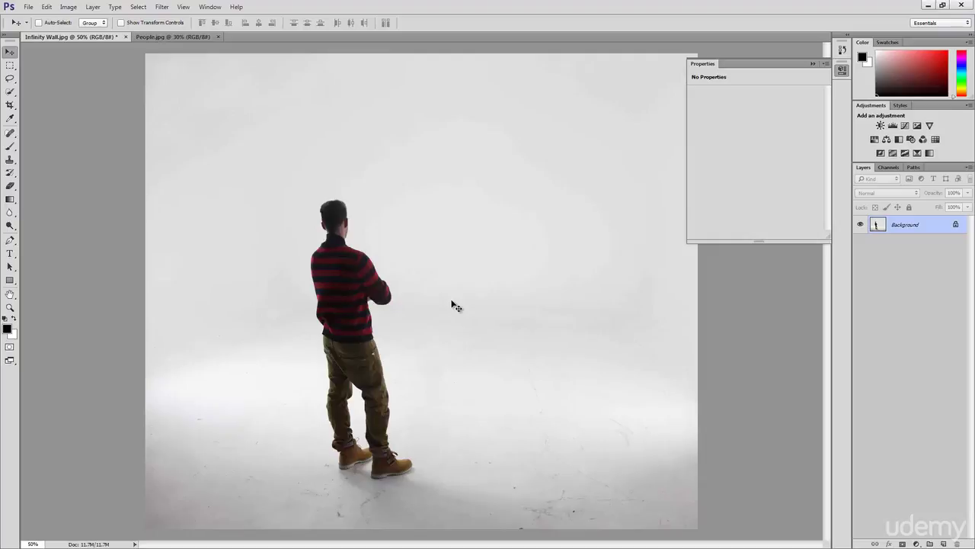
Add a Levels adjustment layer with black input 49 and white input 161 to separate the man from the backdrop
{"action": "left_click", "coordinate": [918, 544]}
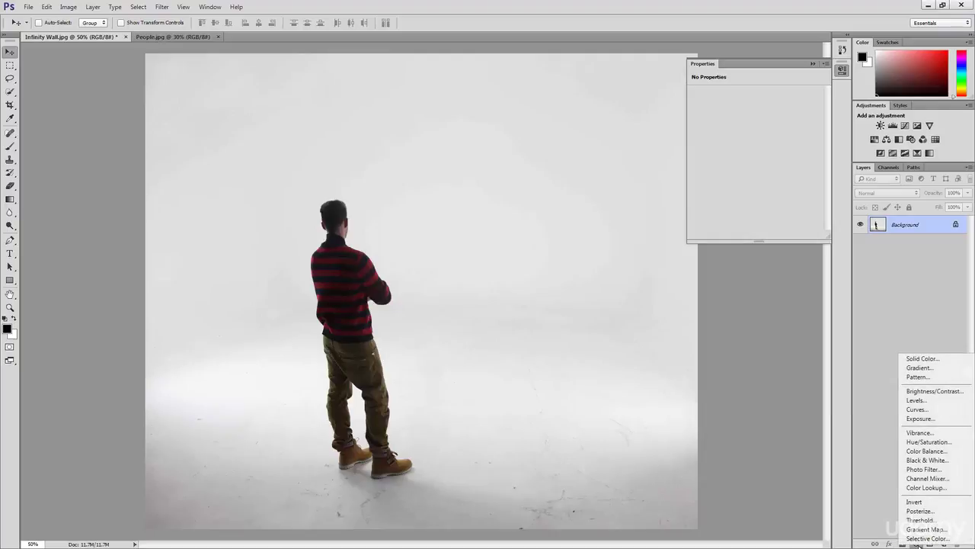
{"action": "left_click", "coordinate": [946, 402]}
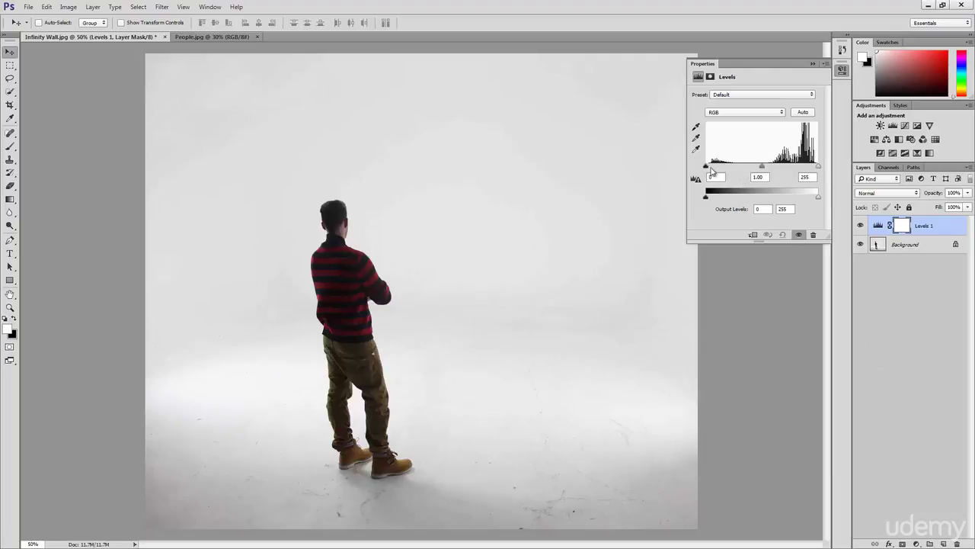
{"action": "left_click_drag", "start_coordinate": [707, 167], "coordinate": [728, 168]}
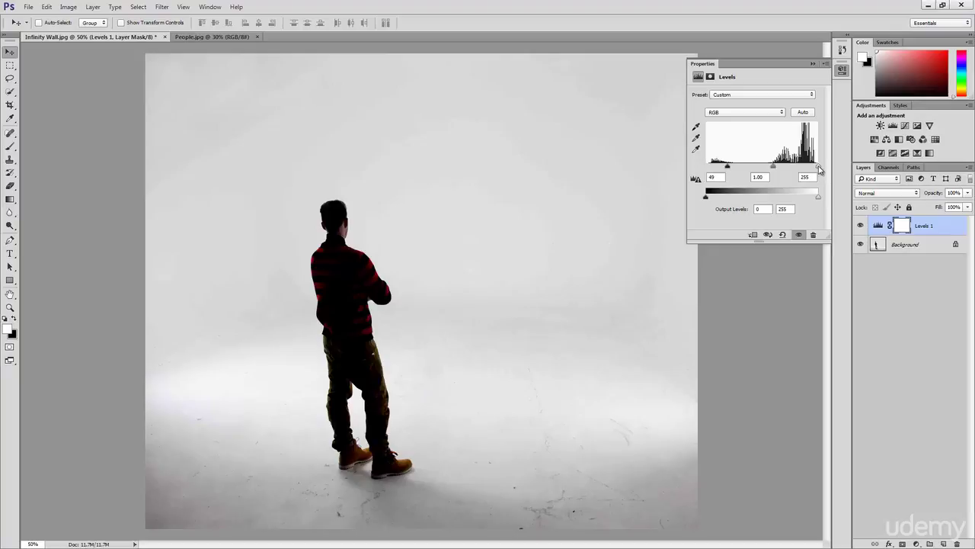
{"action": "left_click_drag", "start_coordinate": [819, 168], "coordinate": [778, 177]}
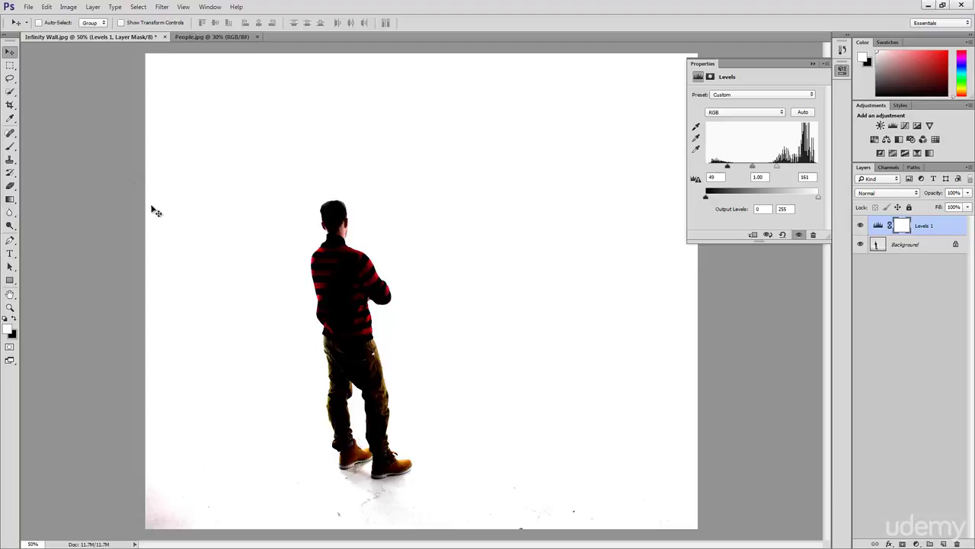
Select the whole man from hair to boots with the Quick Selection tool
{"action": "left_click", "coordinate": [10, 93]}
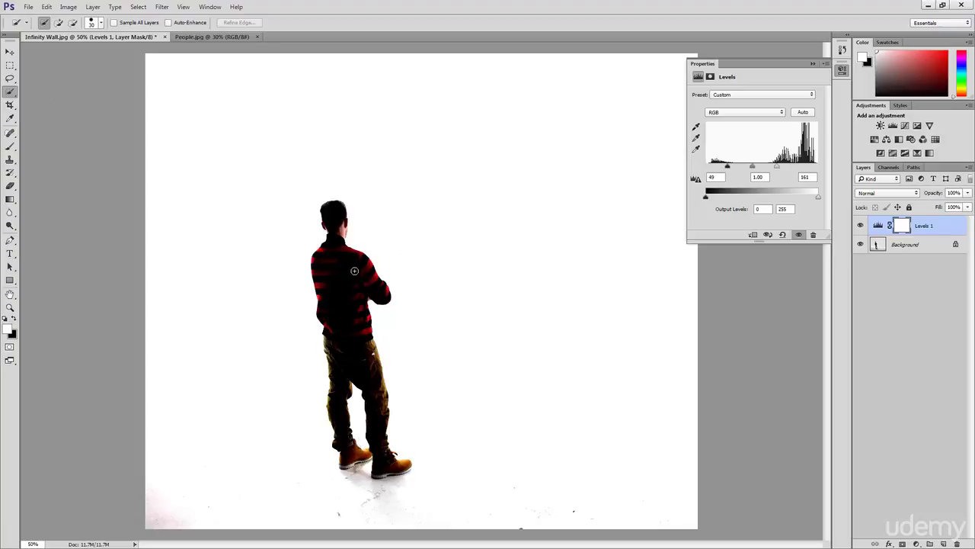
{"action": "left_click_drag", "start_coordinate": [358, 268], "coordinate": [364, 266]}
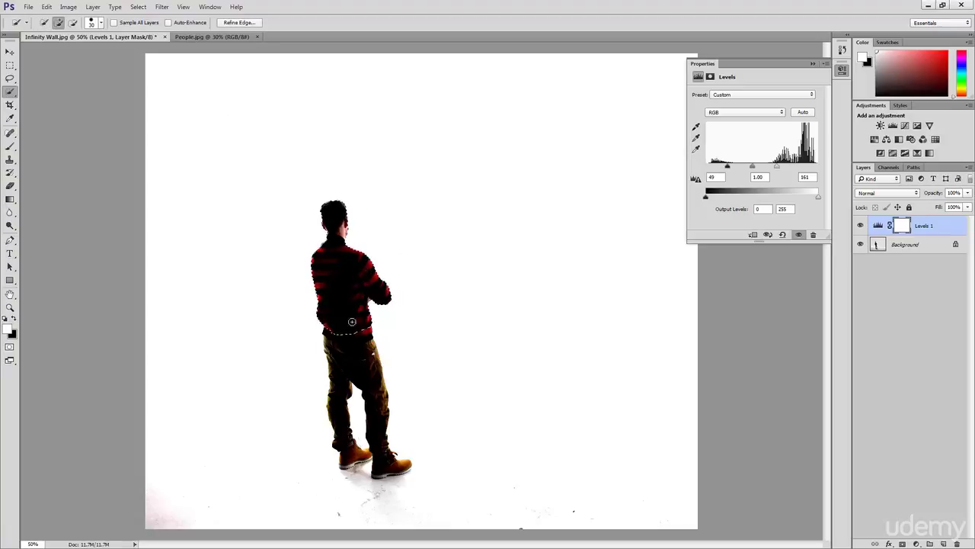
{"action": "left_click_drag", "start_coordinate": [352, 342], "coordinate": [357, 348]}
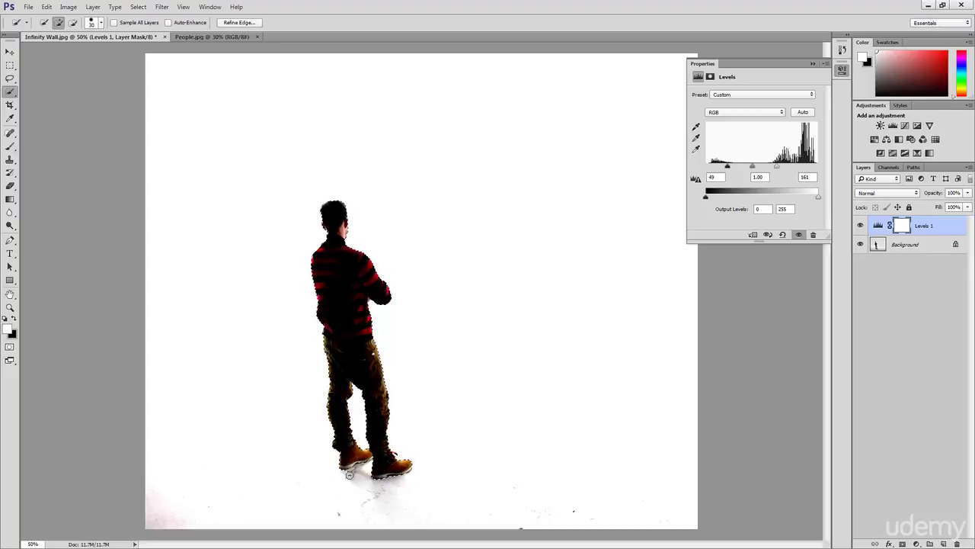
{"action": "key", "text": "alt"}
{"action": "key", "text": "alt"}
Refine the selection's edge with Radius 5 px, Smooth 20, Contrast 30% and Shift Edge -20%, output to Selection
{"action": "left_click", "coordinate": [239, 23]}
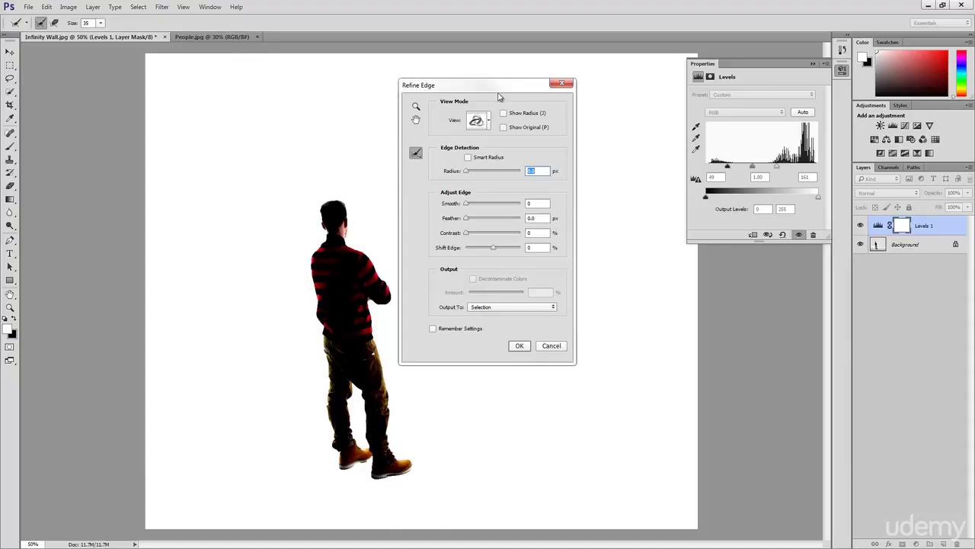
{"action": "left_click_drag", "start_coordinate": [507, 90], "coordinate": [539, 90]}
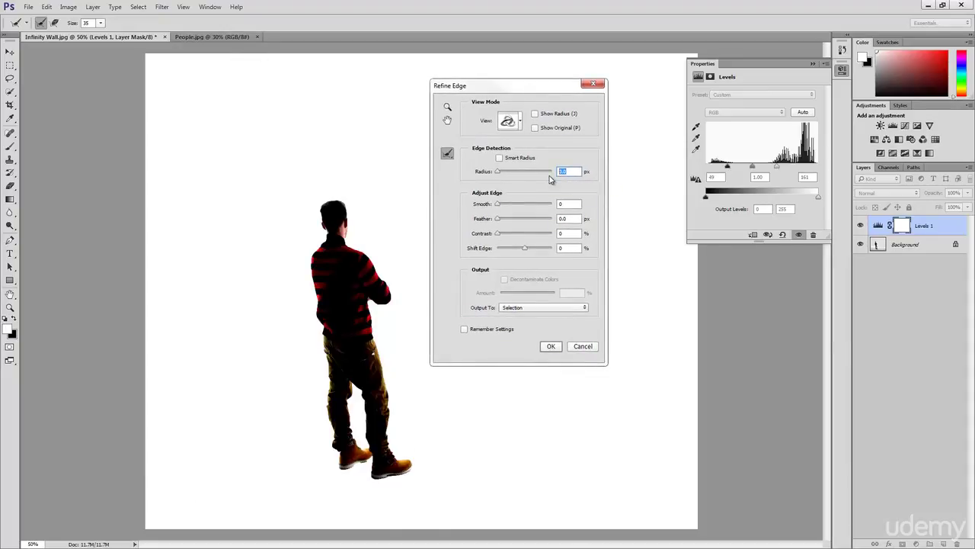
{"action": "type", "text": "5"}
{"action": "double_click", "coordinate": [570, 204]}
{"action": "type", "text": "20"}
{"action": "key", "text": "Tab"}
{"action": "left_click", "coordinate": [562, 233]}
{"action": "type", "text": "30"}
{"action": "left_click", "coordinate": [577, 248]}
{"action": "type", "text": "-2"}
{"action": "left_click", "coordinate": [539, 308]}
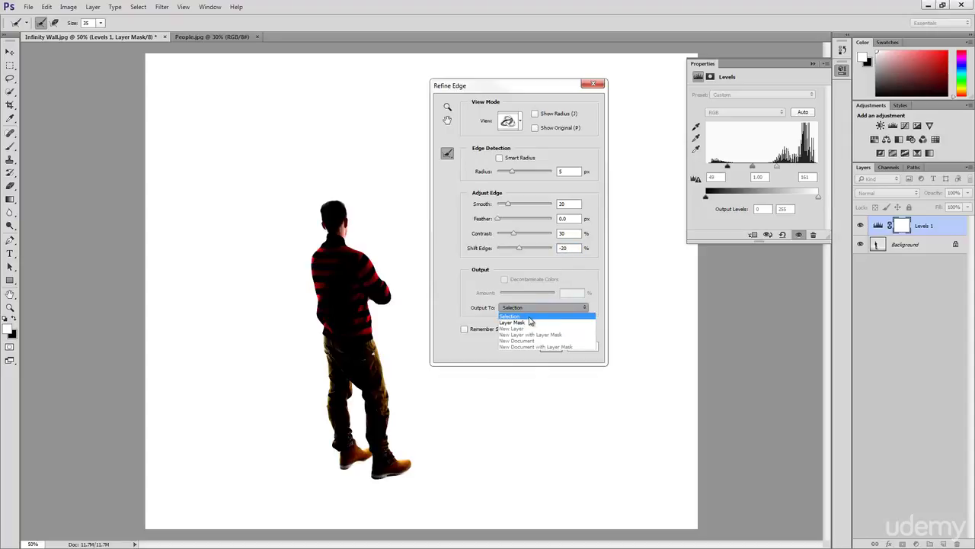
{"action": "left_click", "coordinate": [531, 321]}
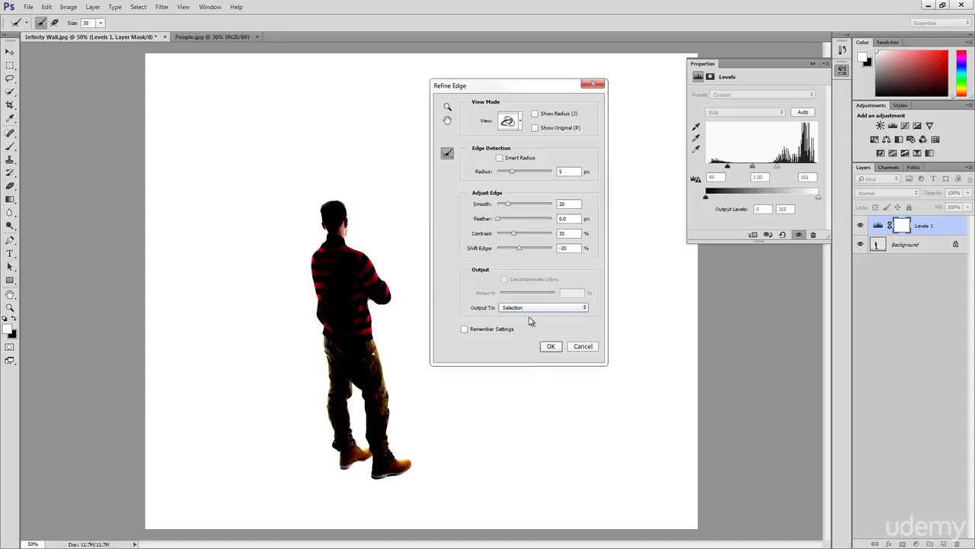
{"action": "left_click", "coordinate": [550, 346]}
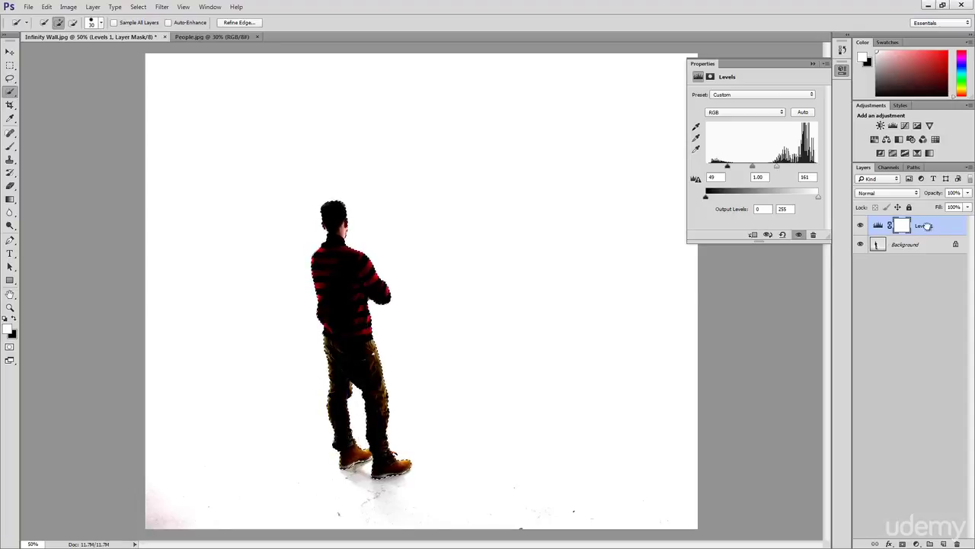
Replace the Levels layer with an Exposure adjustment masked to the selected man, set Exposure to 3, and open its mask properties
{"action": "left_click_drag", "start_coordinate": [927, 227], "coordinate": [956, 540]}
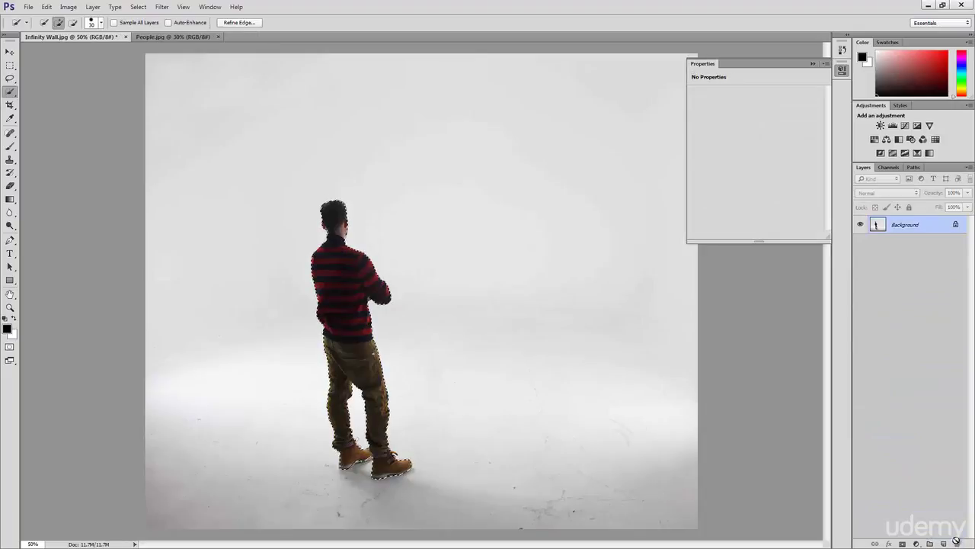
{"action": "left_click", "coordinate": [917, 544]}
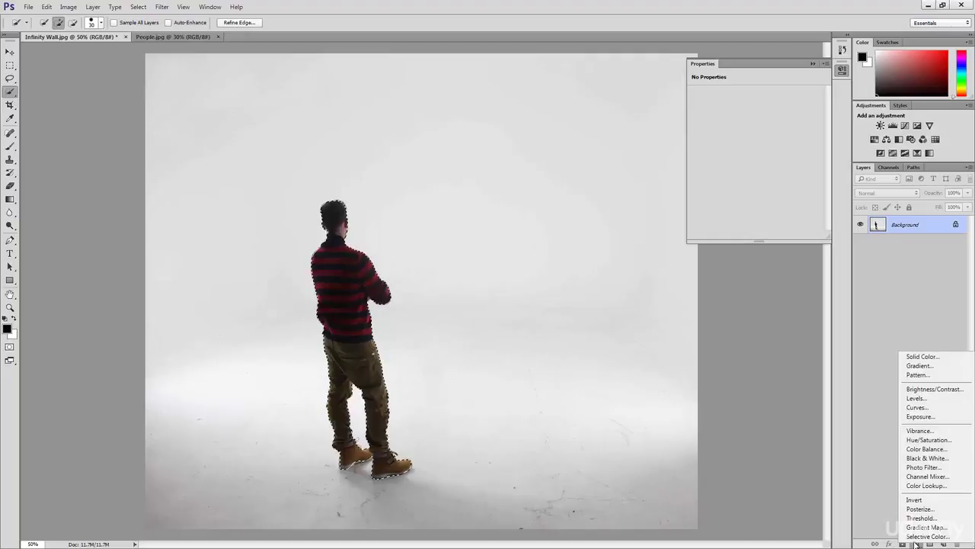
{"action": "left_click", "coordinate": [939, 417]}
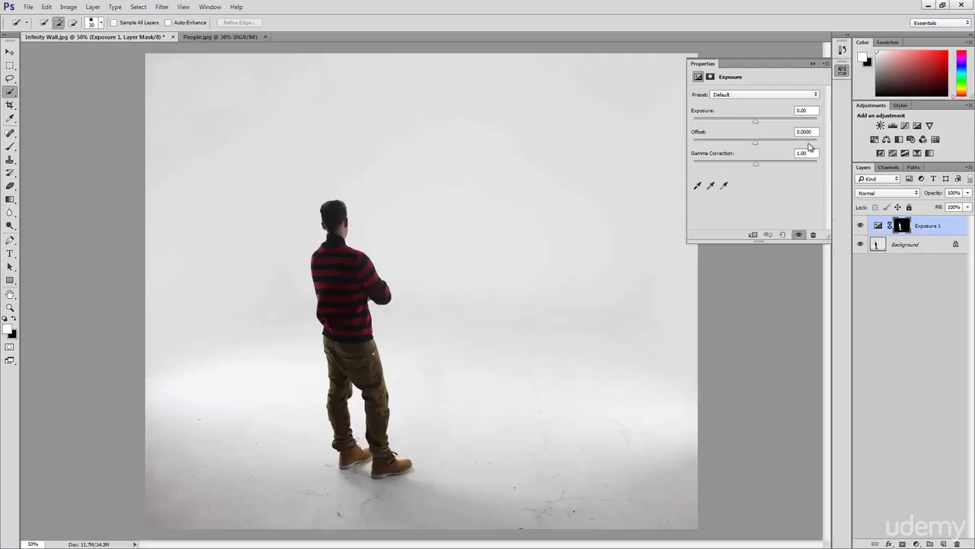
{"action": "left_click", "coordinate": [811, 109]}
{"action": "type", "text": "1"}
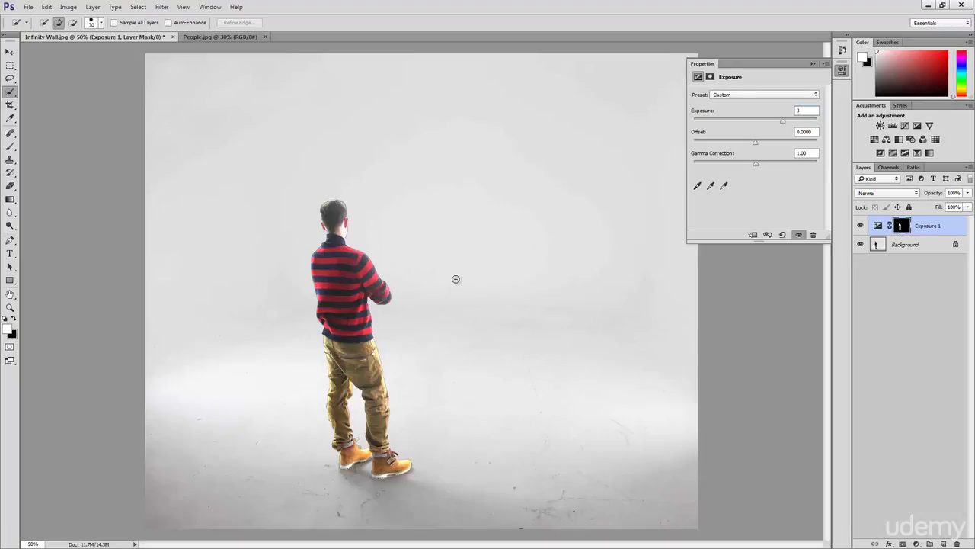
{"action": "left_click", "coordinate": [901, 225]}
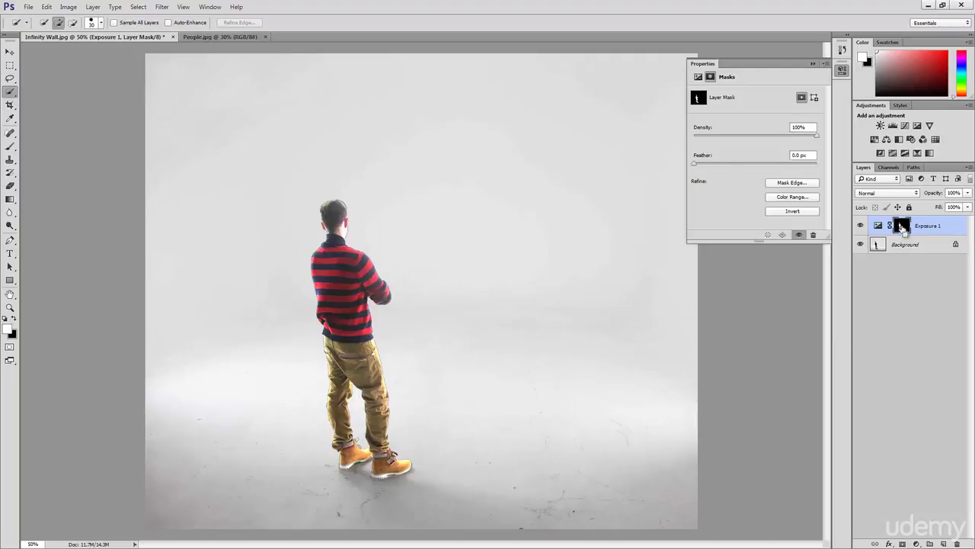
Invert the Exposure layer's mask so the adjustment affects the backdrop, and set up a 100 px Brush with a harder edge
{"action": "key", "text": "ctrl+i"}
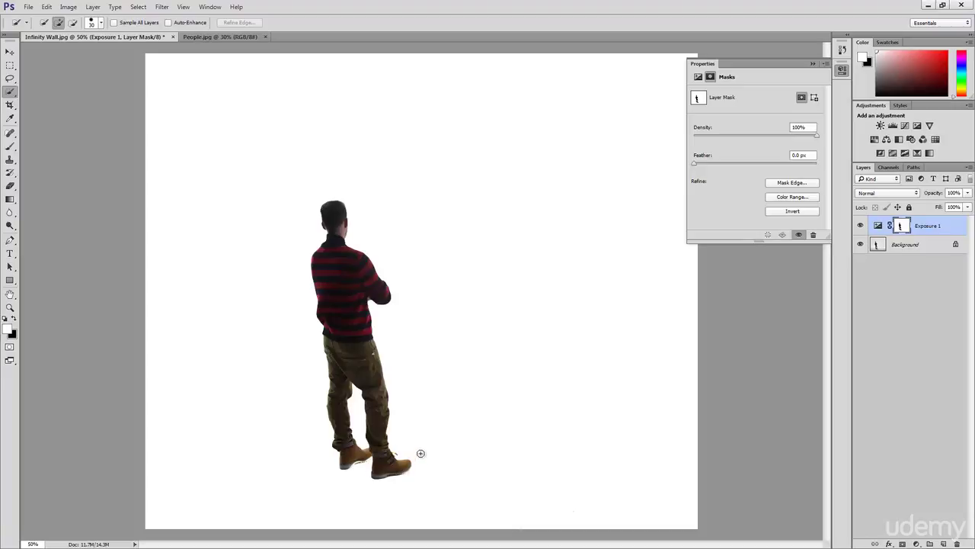
{"action": "key", "text": "z"}
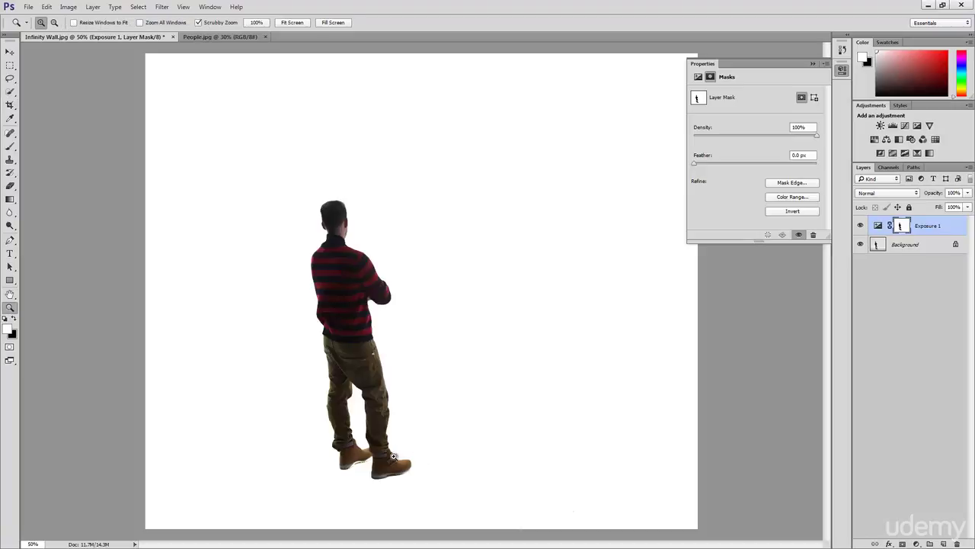
{"action": "left_click", "coordinate": [387, 458]}
{"action": "left_click", "coordinate": [382, 461]}
{"action": "left_click", "coordinate": [382, 461]}
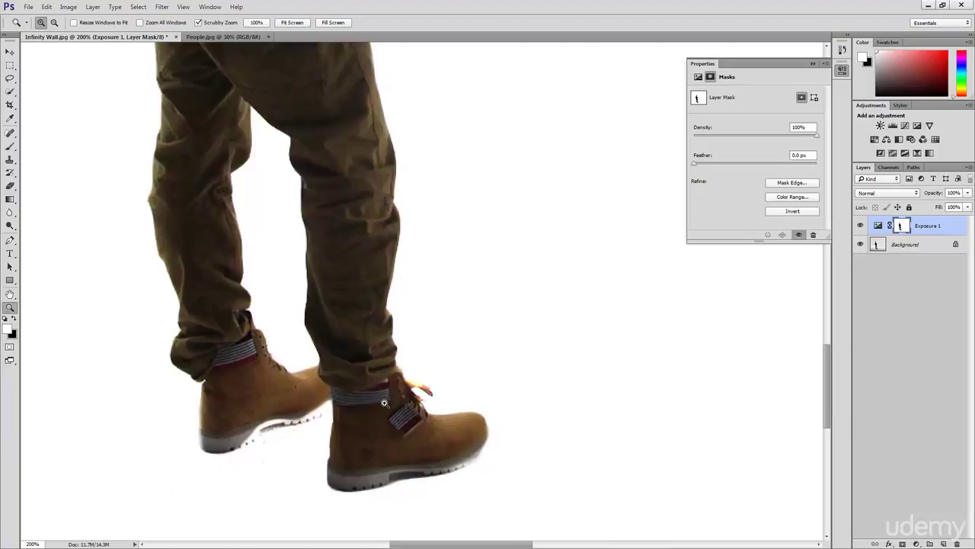
{"action": "left_click", "coordinate": [11, 147]}
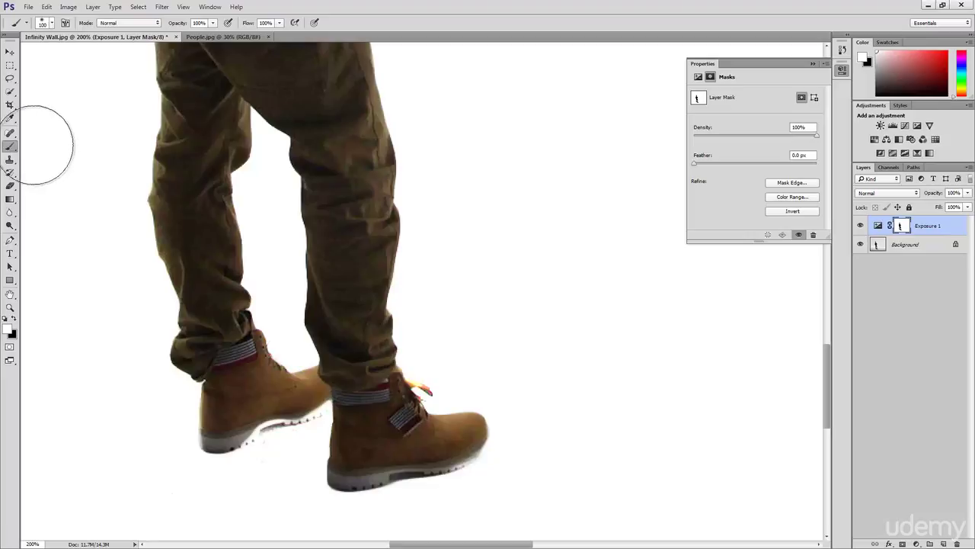
{"action": "left_click", "coordinate": [51, 24]}
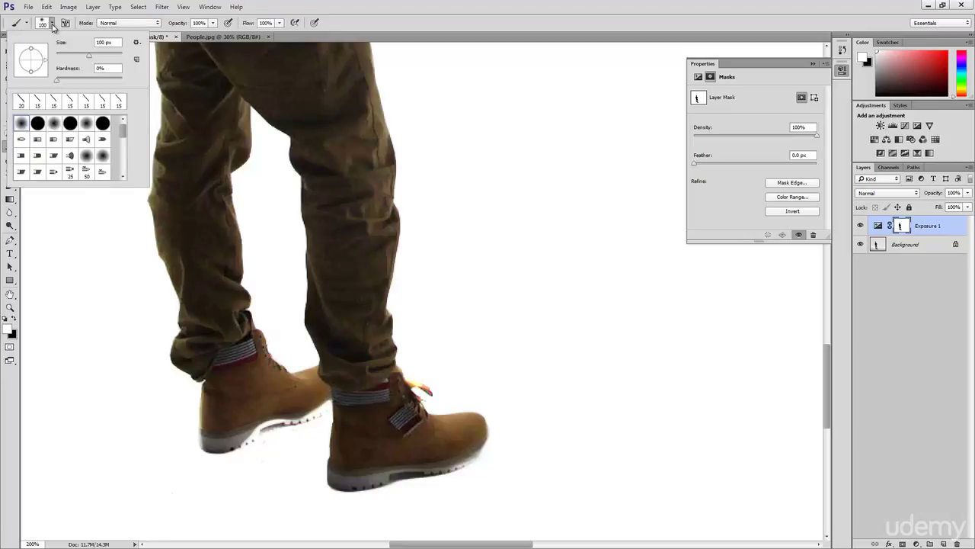
{"action": "left_click", "coordinate": [104, 80]}
{"action": "left_click_drag", "start_coordinate": [105, 81], "coordinate": [113, 82]}
{"action": "left_click", "coordinate": [52, 25]}
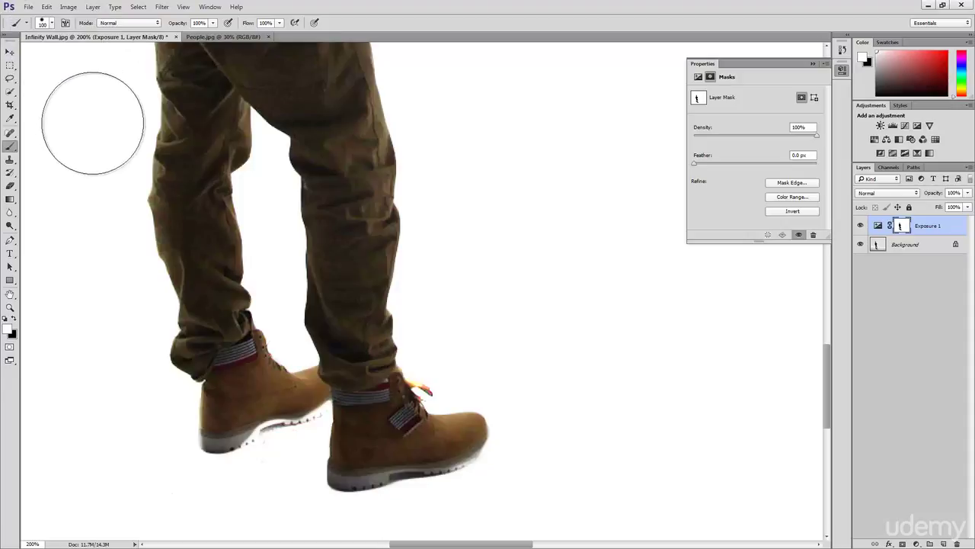
Paint black on the Exposure mask along the rear boot's sole with the brush reduced to 35 px
{"action": "left_click", "coordinate": [14, 319]}
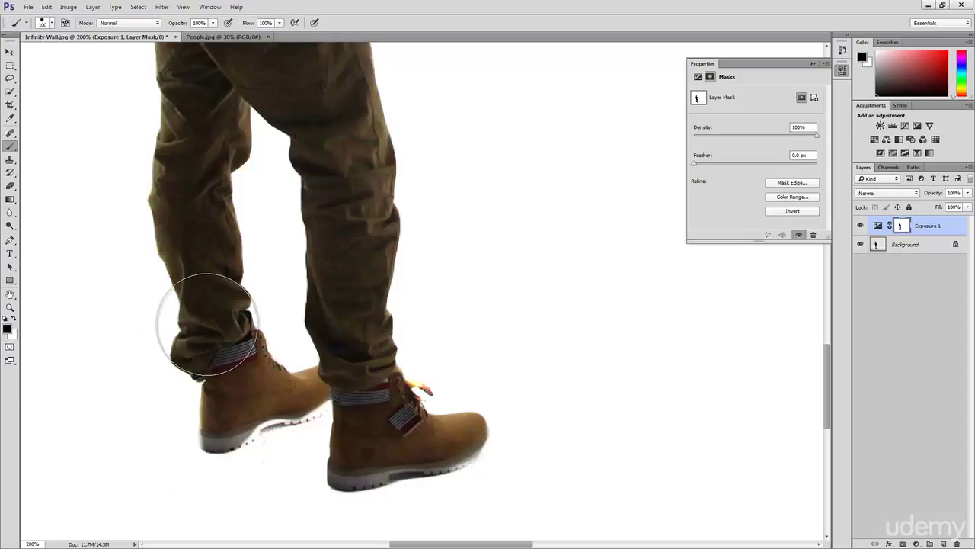
{"action": "key", "text": "bracketleft"}
{"action": "key", "text": "bracketleft"}
{"action": "key", "text": "bracketleft"}
{"action": "key", "text": "bracketleft"}
{"action": "key", "text": "bracketleft"}
{"action": "key", "text": "bracketleft"}
{"action": "key", "text": "bracketleft"}
{"action": "key", "text": "bracketleft"}
{"action": "key", "text": "bracketleft"}
{"action": "key", "text": "bracketleft"}
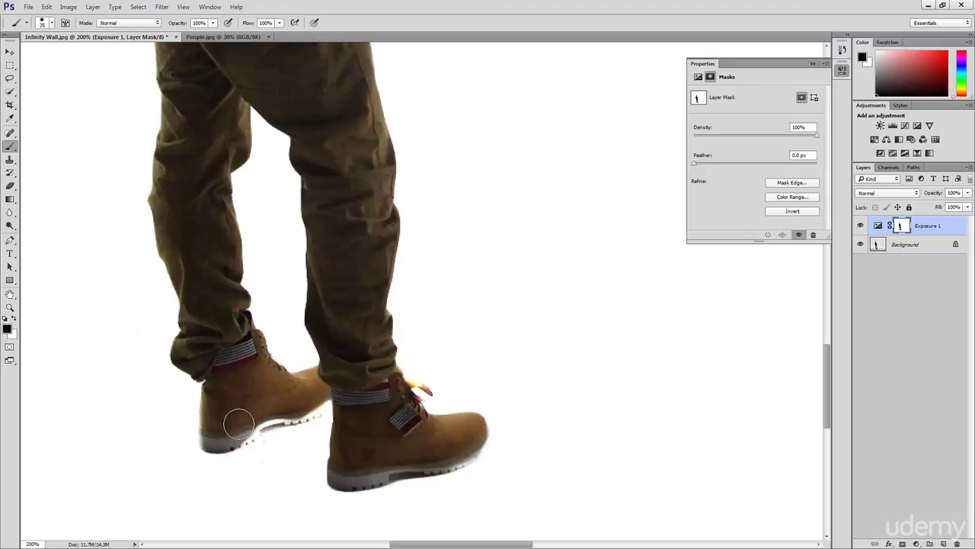
{"action": "mouse_move", "coordinate": [237, 428]}
{"action": "left_mouse_down"}
{"action": "mouse_move", "coordinate": [248, 434]}
{"action": "mouse_move", "coordinate": [239, 435]}
{"action": "mouse_move", "coordinate": [255, 421]}
{"action": "mouse_move", "coordinate": [309, 416]}
{"action": "mouse_move", "coordinate": [331, 398]}
{"action": "mouse_move", "coordinate": [297, 432]}
{"action": "left_mouse_up"}
Paint white on the mask beneath the soles of both boots with a 10 px brush to clean the floor edge
{"action": "key", "text": "bracketleft"}
{"action": "key", "text": "x"}
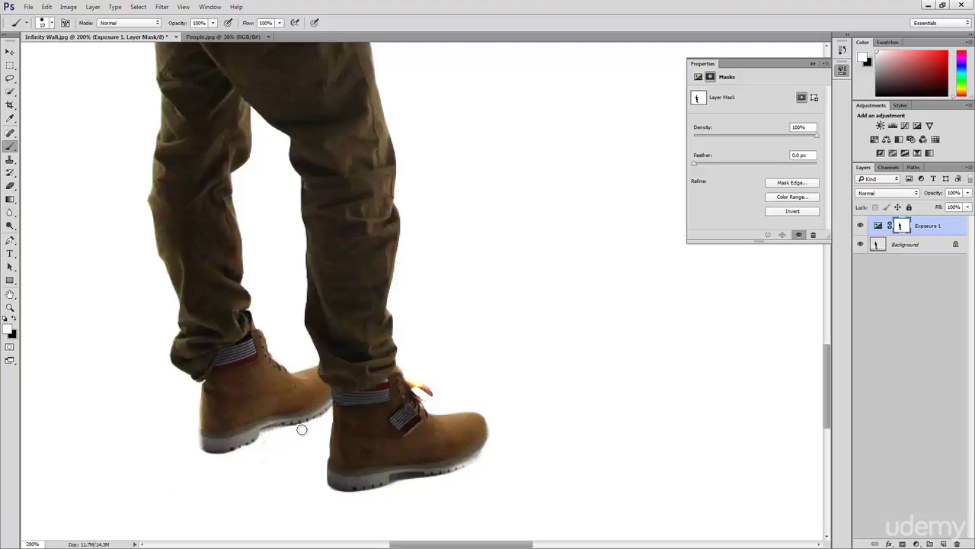
{"action": "mouse_move", "coordinate": [302, 429]}
{"action": "left_mouse_down"}
{"action": "mouse_move", "coordinate": [203, 455]}
{"action": "mouse_move", "coordinate": [347, 468]}
{"action": "mouse_move", "coordinate": [406, 489]}
{"action": "mouse_move", "coordinate": [348, 499]}
{"action": "mouse_move", "coordinate": [323, 488]}
{"action": "mouse_move", "coordinate": [370, 496]}
{"action": "mouse_move", "coordinate": [347, 498]}
{"action": "mouse_move", "coordinate": [335, 495]}
{"action": "mouse_move", "coordinate": [453, 483]}
{"action": "mouse_move", "coordinate": [467, 472]}
{"action": "left_mouse_up"}
{"action": "key", "text": "c"}
{"action": "key", "text": "b"}
Paint black on the mask around the front boot's toe to restore its edge
{"action": "key", "text": "x"}
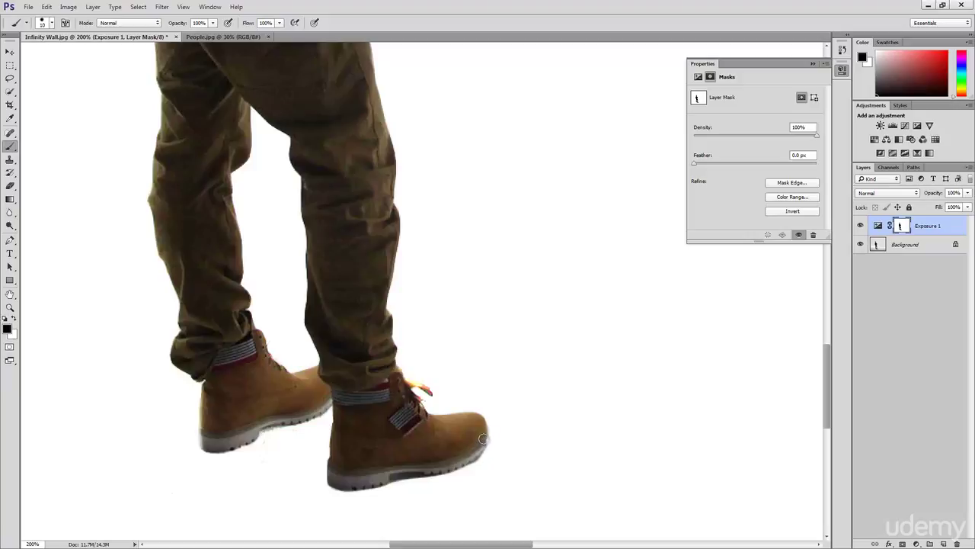
{"action": "left_click_drag", "start_coordinate": [483, 436], "coordinate": [477, 469]}
{"action": "key", "text": "x"}
{"action": "key", "text": "z"}
{"action": "left_click", "coordinate": [556, 453], "text": "alt"}
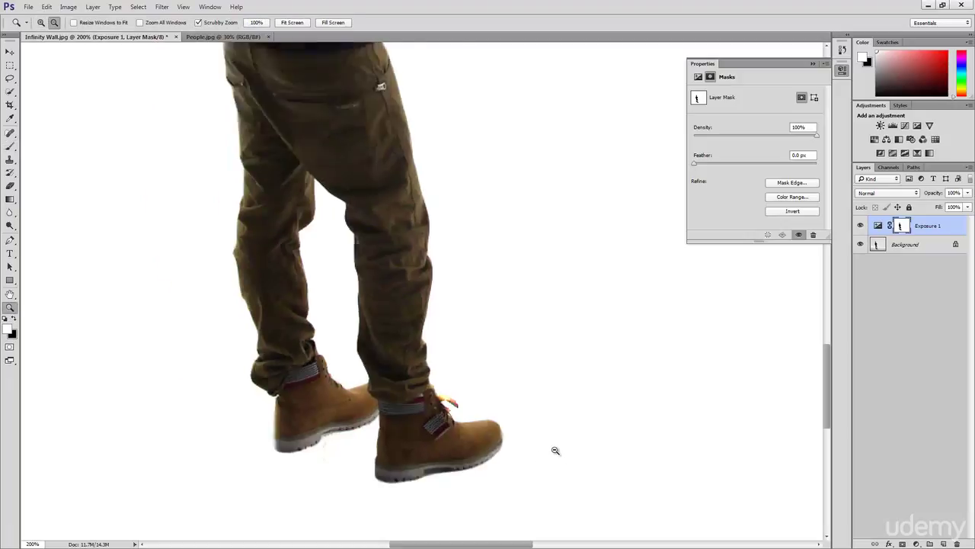
{"action": "left_click", "coordinate": [556, 445], "text": "alt"}
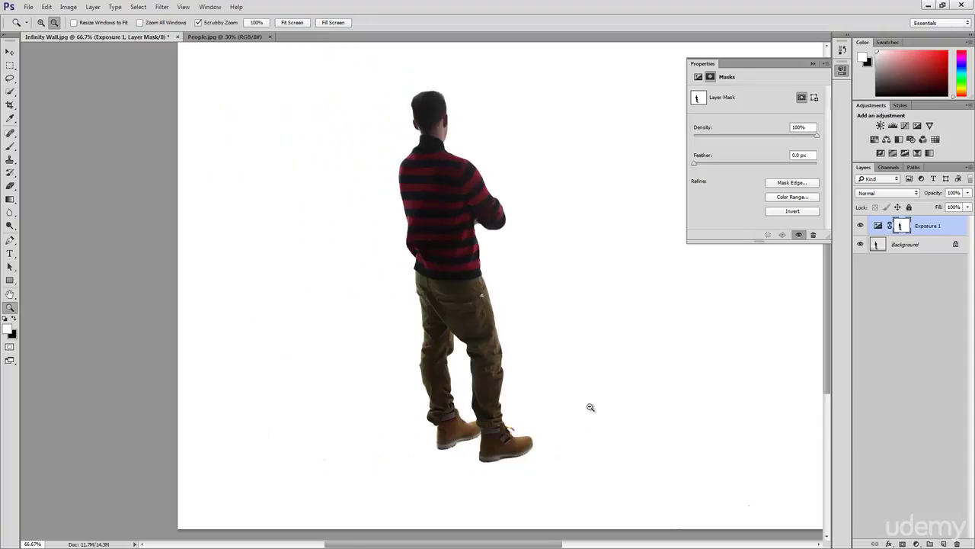
{"action": "left_click", "coordinate": [590, 406], "text": "alt"}
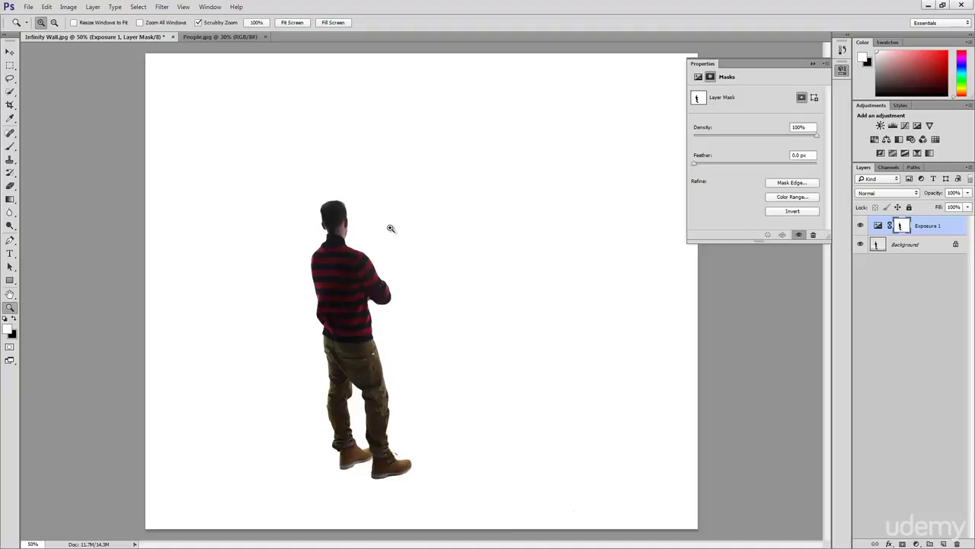
In People.jpg, lasso a loose selection around the waving man in the beige sweater, with feather at 0 px
{"action": "key", "text": "v"}
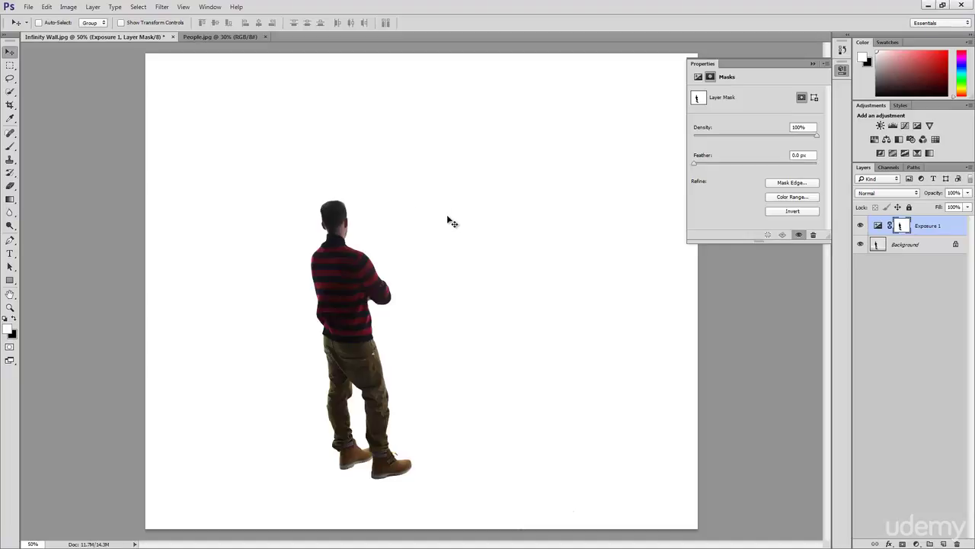
{"action": "left_click", "coordinate": [196, 37]}
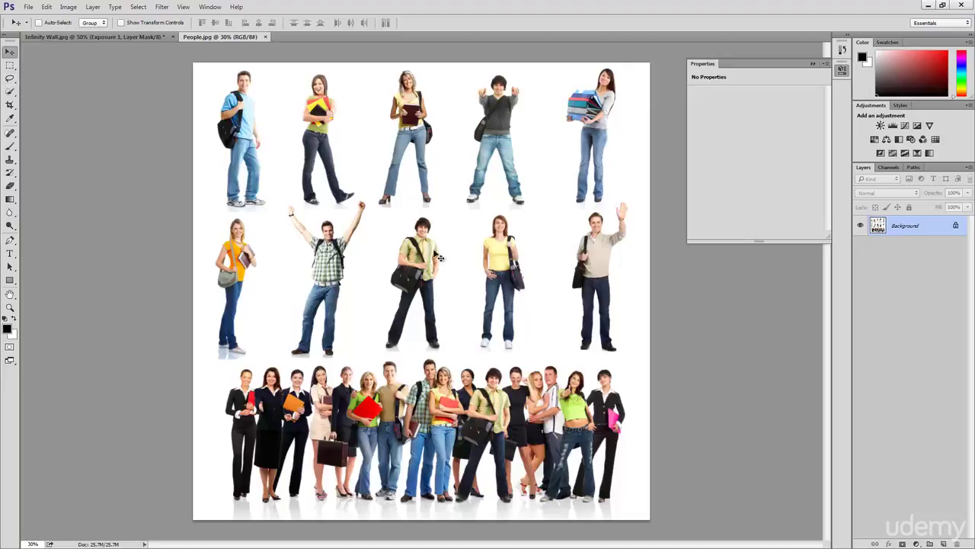
{"action": "key", "text": "z"}
{"action": "left_click", "coordinate": [594, 273]}
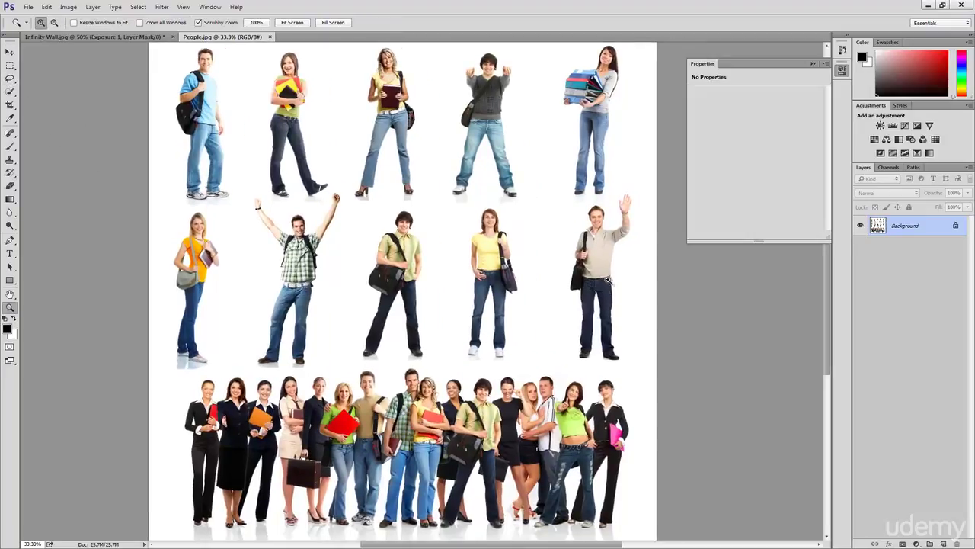
{"action": "left_click", "coordinate": [600, 276]}
{"action": "left_click", "coordinate": [597, 276]}
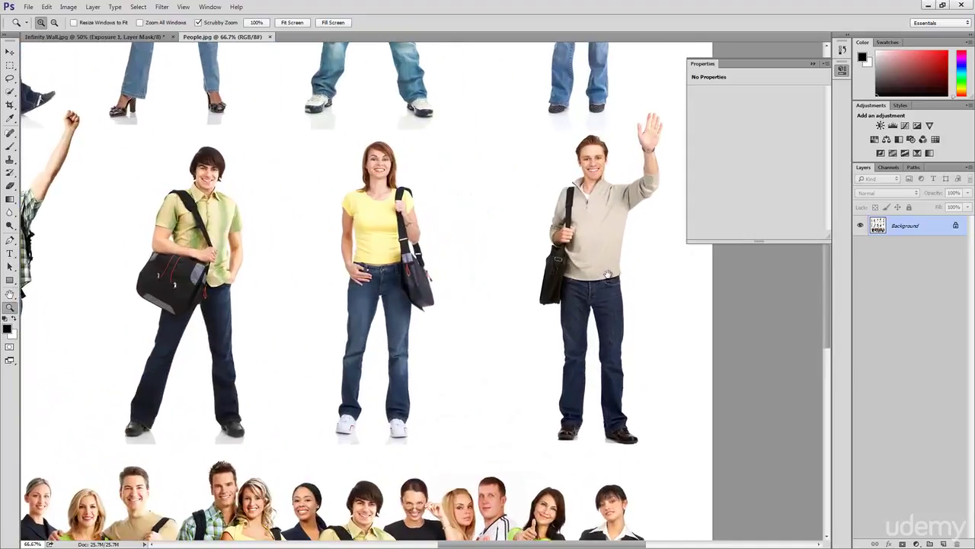
{"action": "left_click_drag", "start_coordinate": [597, 277], "coordinate": [492, 303]}
{"action": "left_click", "coordinate": [485, 305]}
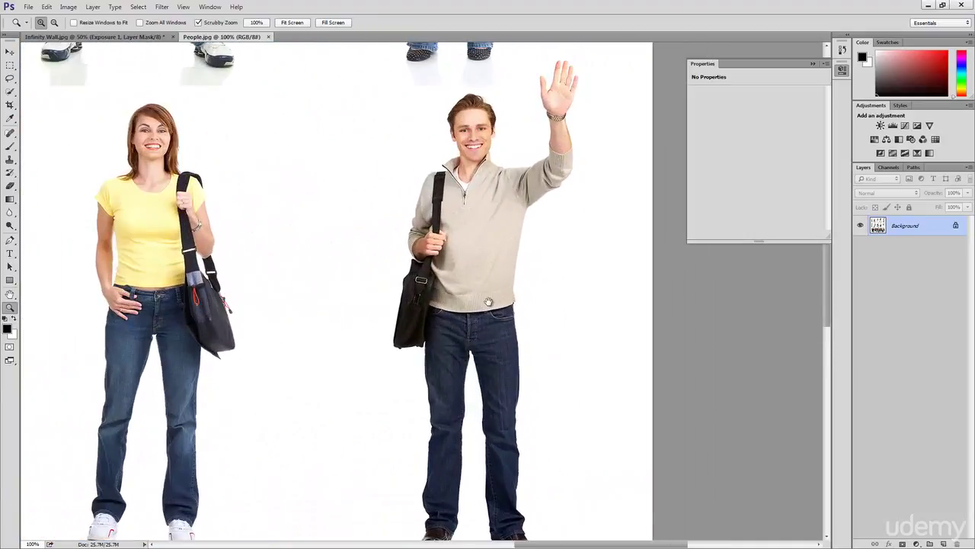
{"action": "left_click", "coordinate": [487, 280], "text": "alt"}
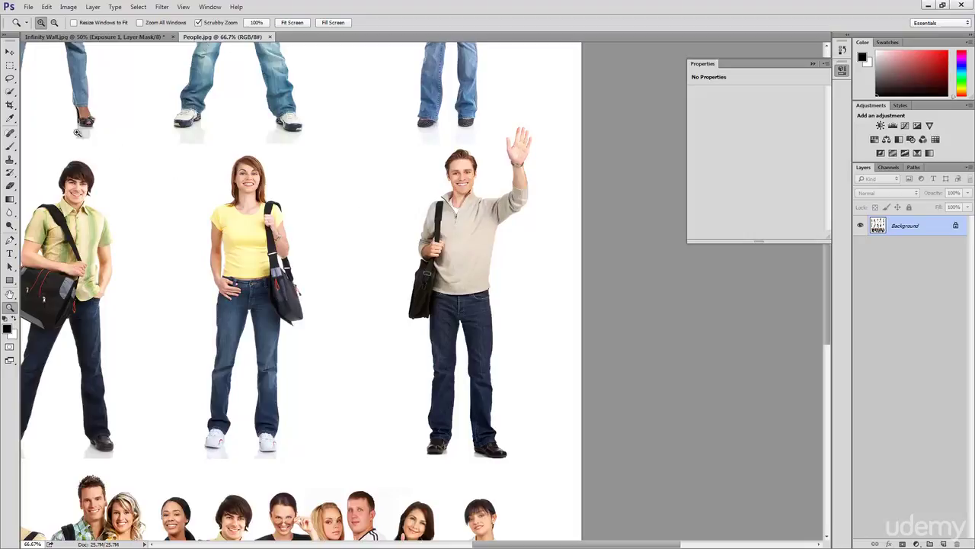
{"action": "left_click", "coordinate": [10, 79]}
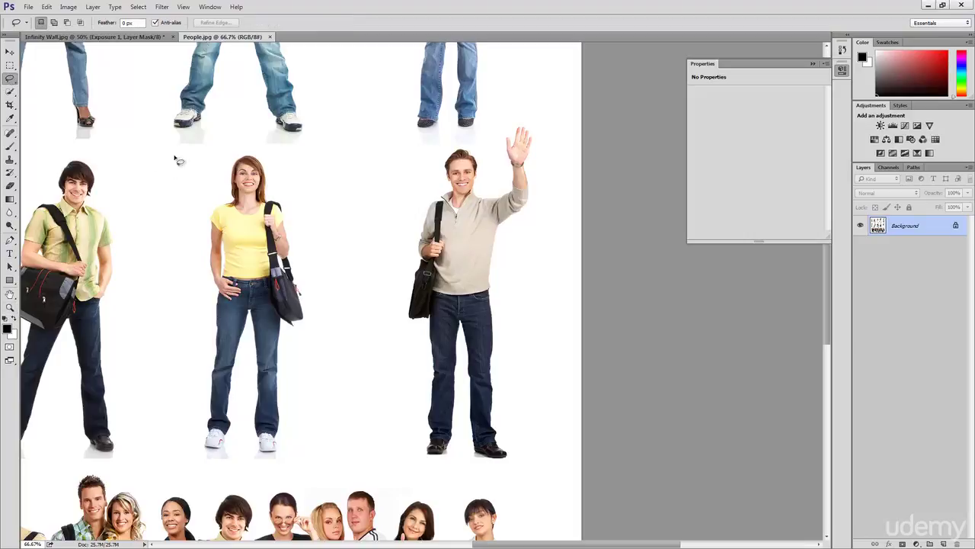
{"action": "mouse_move", "coordinate": [538, 128]}
{"action": "left_mouse_down"}
{"action": "mouse_move", "coordinate": [485, 147]}
{"action": "mouse_move", "coordinate": [438, 158]}
{"action": "mouse_move", "coordinate": [408, 187]}
{"action": "mouse_move", "coordinate": [392, 231]}
{"action": "mouse_move", "coordinate": [379, 294]}
{"action": "mouse_move", "coordinate": [385, 392]}
{"action": "mouse_move", "coordinate": [391, 447]}
{"action": "mouse_move", "coordinate": [410, 476]}
{"action": "mouse_move", "coordinate": [463, 464]}
{"action": "mouse_move", "coordinate": [487, 480]}
{"action": "mouse_move", "coordinate": [520, 481]}
{"action": "mouse_move", "coordinate": [539, 464]}
{"action": "mouse_move", "coordinate": [512, 346]}
{"action": "mouse_move", "coordinate": [517, 254]}
{"action": "mouse_move", "coordinate": [549, 191]}
{"action": "mouse_move", "coordinate": [548, 127]}
{"action": "left_mouse_up"}
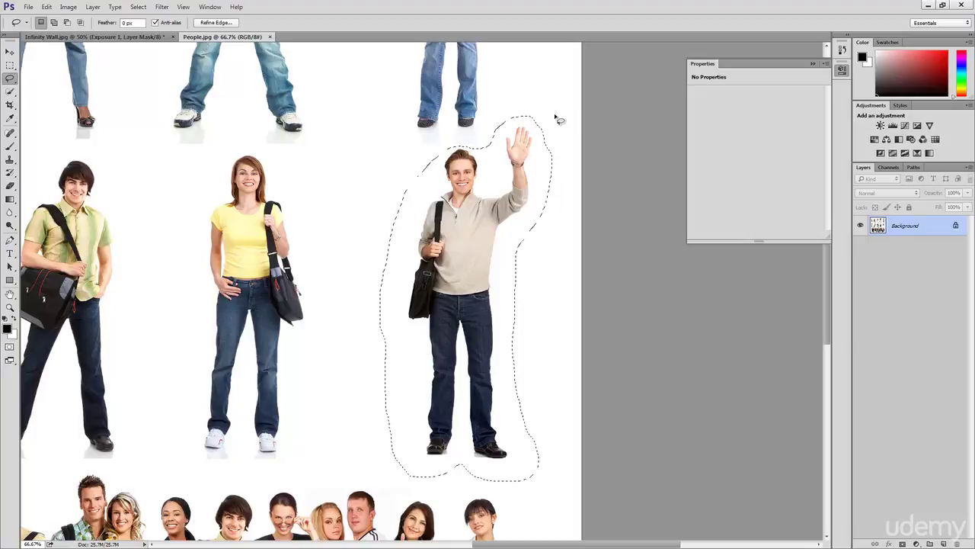
Copy the selected waving man and paste him into Infinity Wall.jpg as a new layer above the Exposure adjustment
{"action": "key", "text": "z"}
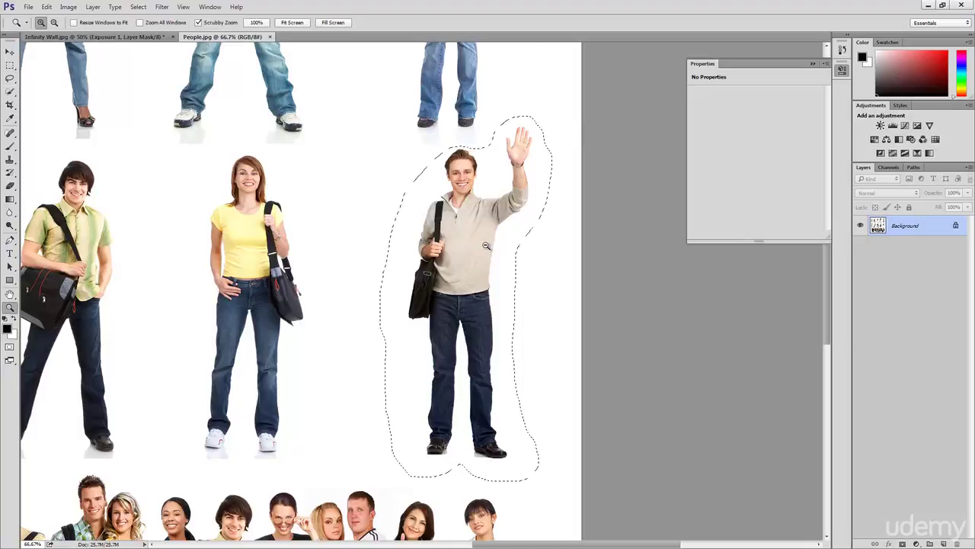
{"action": "left_click", "coordinate": [486, 246], "text": "alt"}
{"action": "left_click", "coordinate": [486, 246], "text": "alt"}
{"action": "key", "text": "v"}
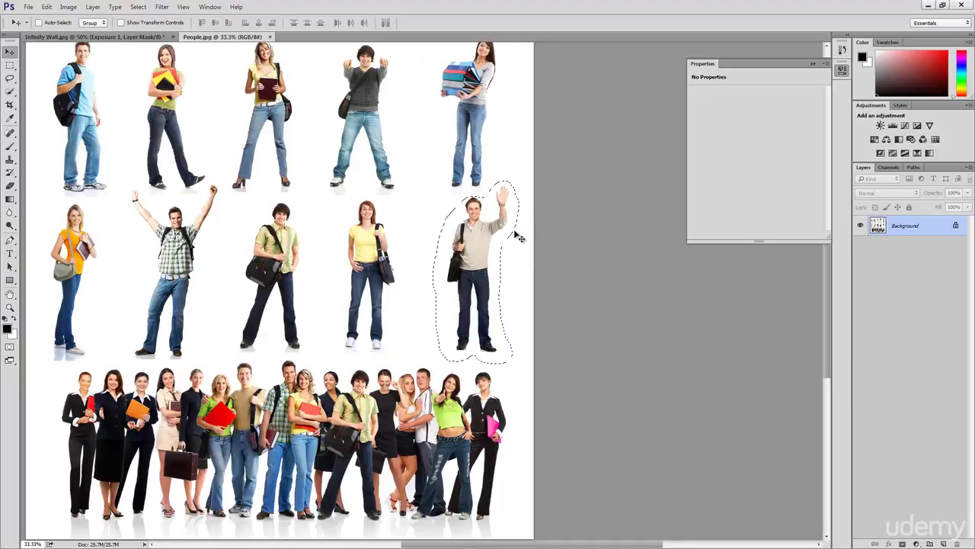
{"action": "left_click", "coordinate": [82, 40]}
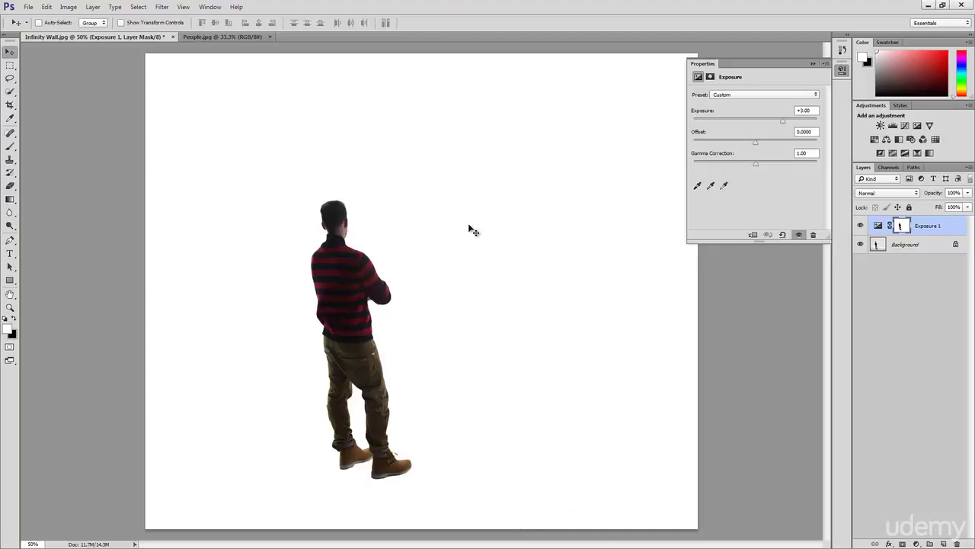
{"action": "key", "text": "ctrl+v"}
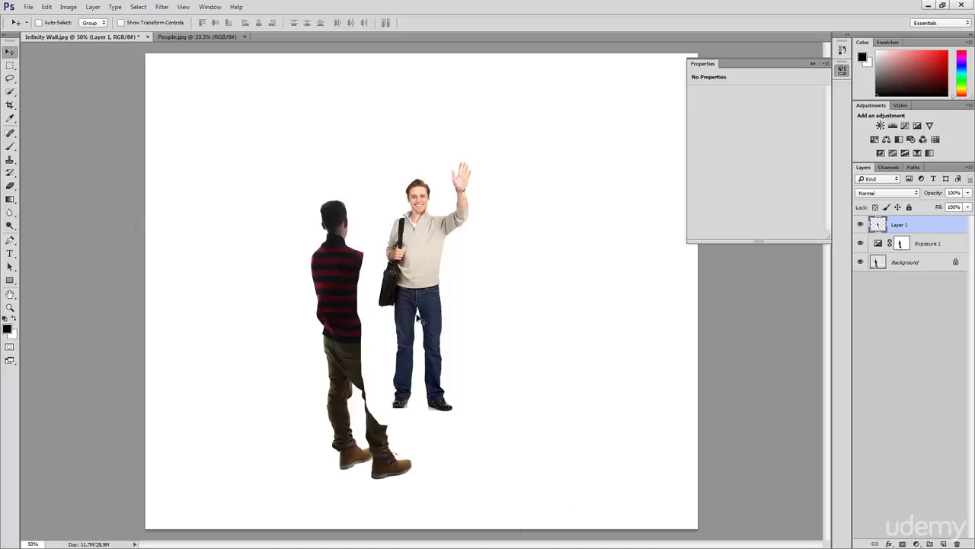
Move the pasted man beside the man in the striped sweater so they no longer overlap, and hide the layer properties
{"action": "left_click_drag", "start_coordinate": [417, 318], "coordinate": [461, 329]}
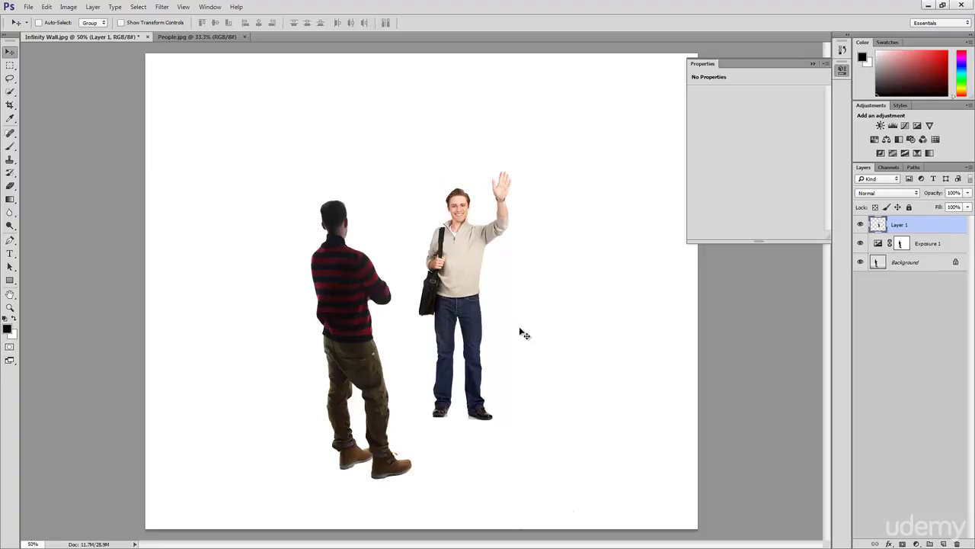
{"action": "left_click_drag", "start_coordinate": [521, 329], "coordinate": [520, 342]}
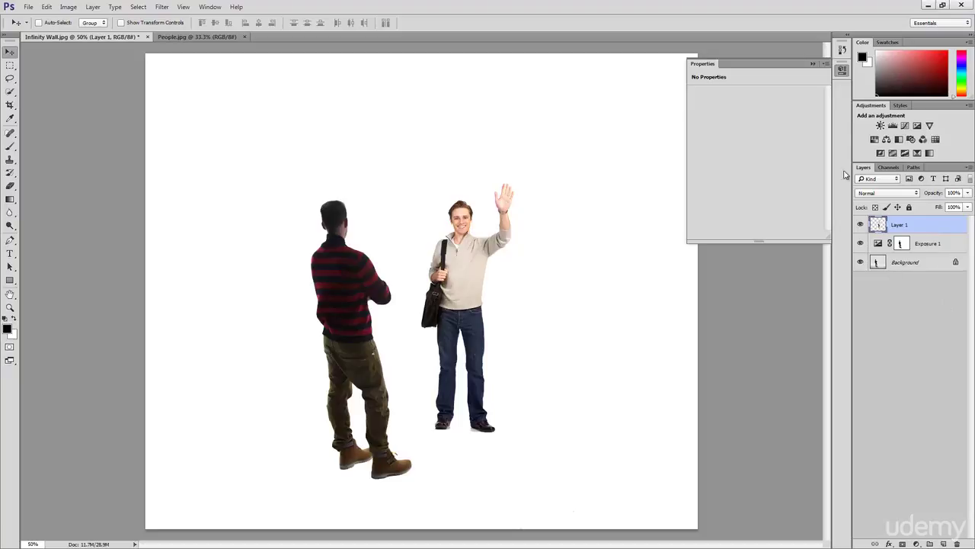
{"action": "left_click", "coordinate": [842, 70]}
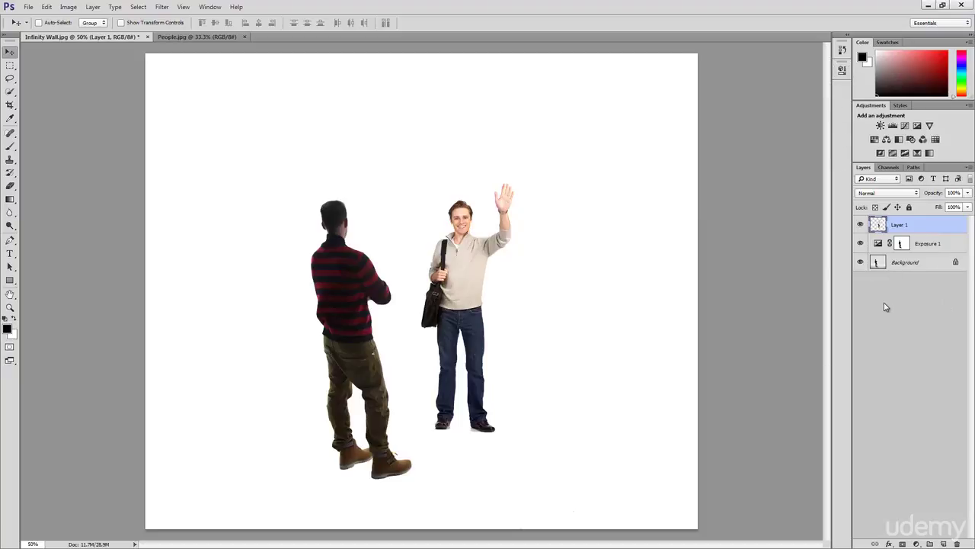